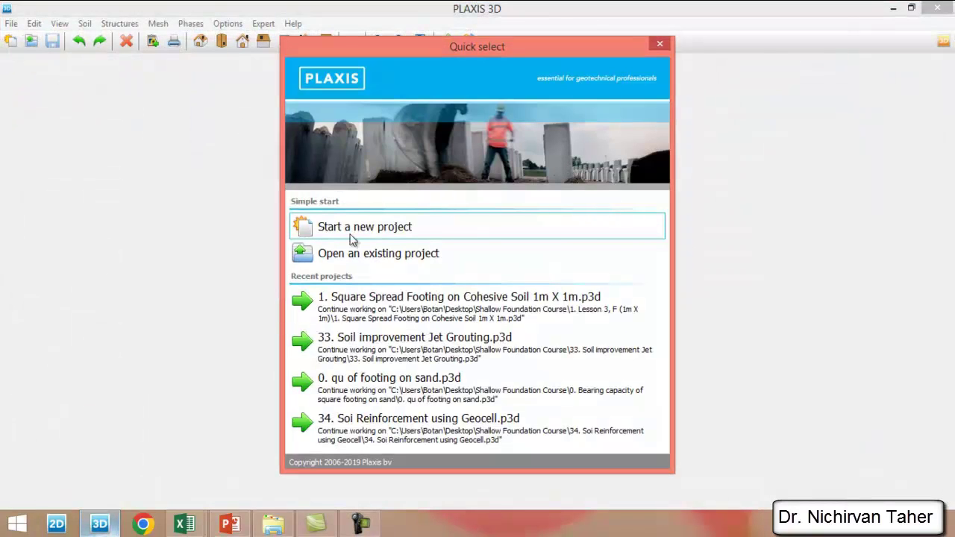
Step: Start a new project titled "Bearing capacity of square footing" and keep the Full model type
left_click(371, 233)
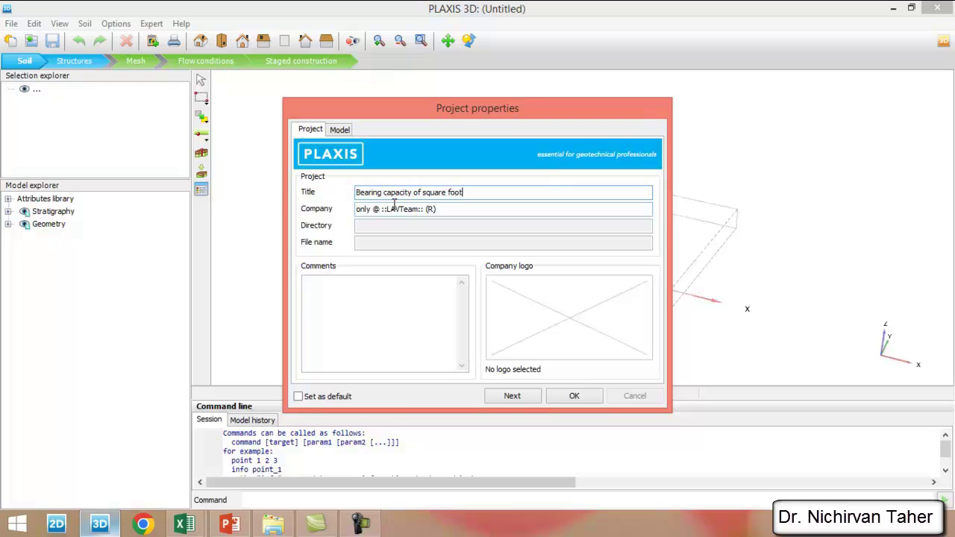
left_click(343, 131)
left_click(405, 160)
left_click(401, 169)
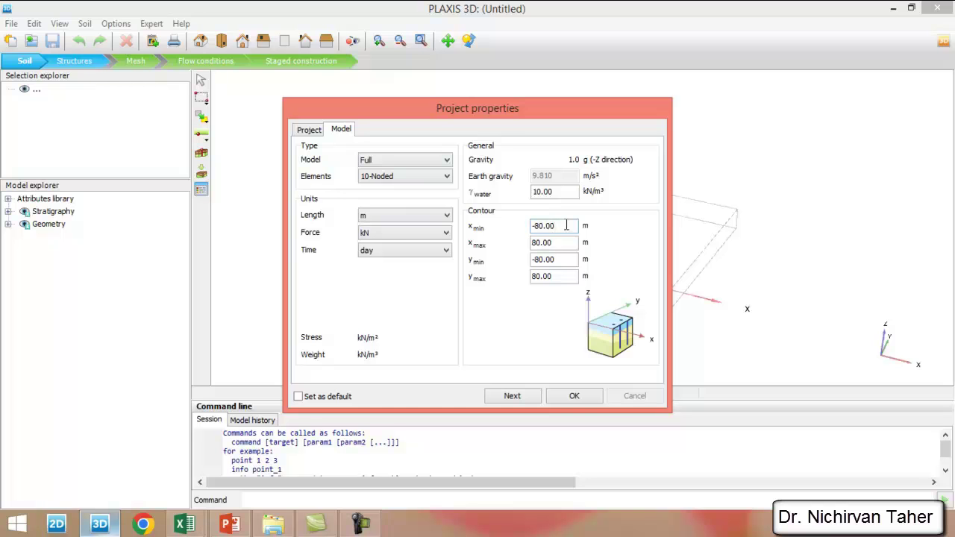
Step: Check the model dimensions on the PowerPoint lesson slide, and set the project contour from -9 to 9 m in both x and y
left_click(230, 524)
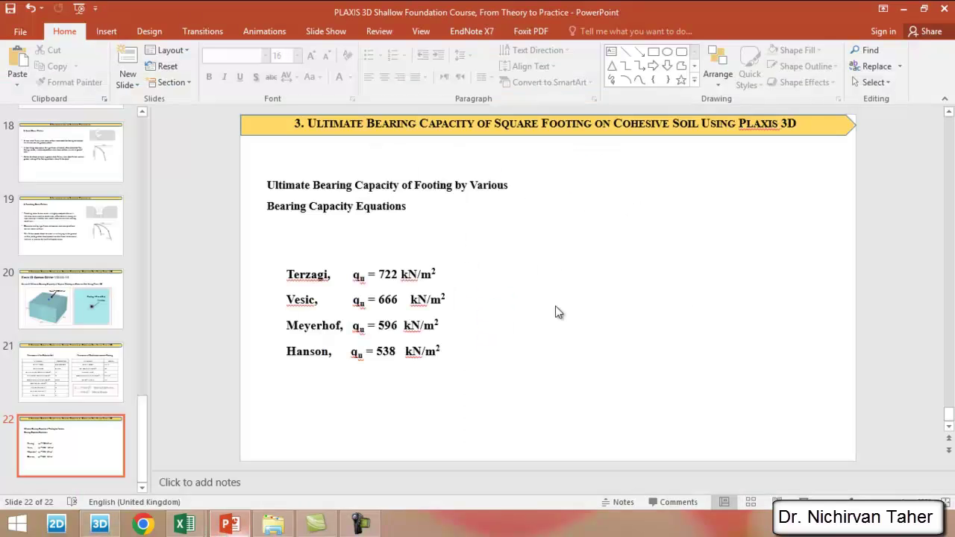
scroll(431, 388, "up", 2)
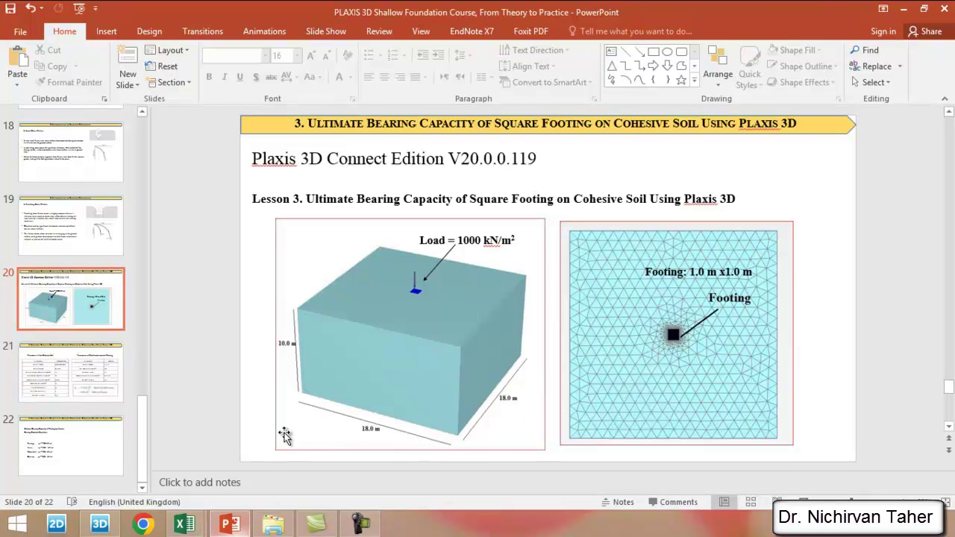
left_click(99, 524)
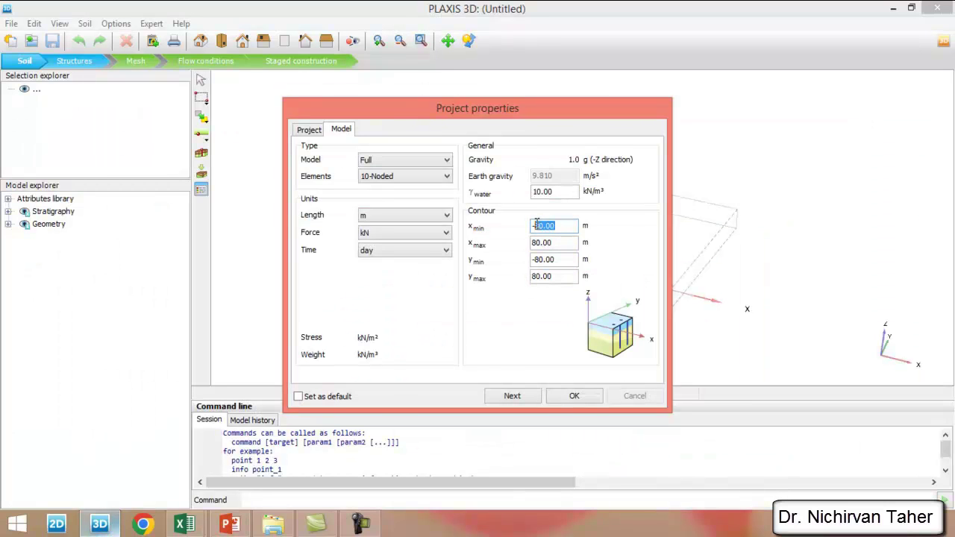
type("-9")
key("Tab")
type("9")
left_click(553, 258)
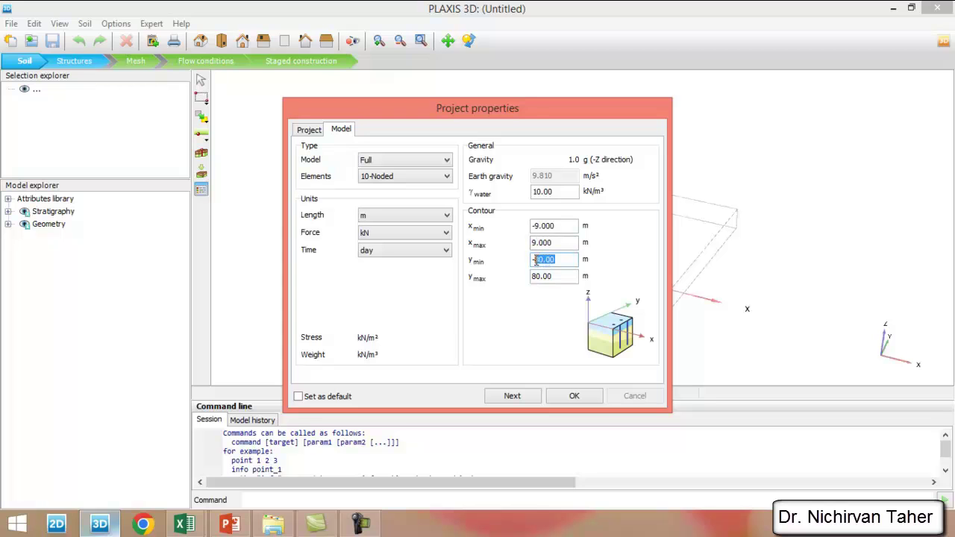
type("-9")
left_click(532, 277)
left_click_drag(599, 117, 344, 117)
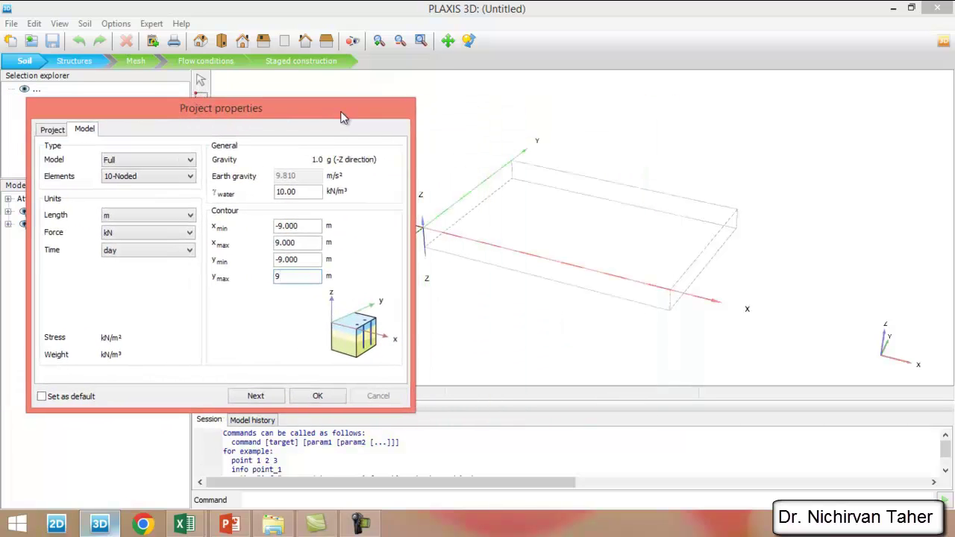
left_click(319, 396)
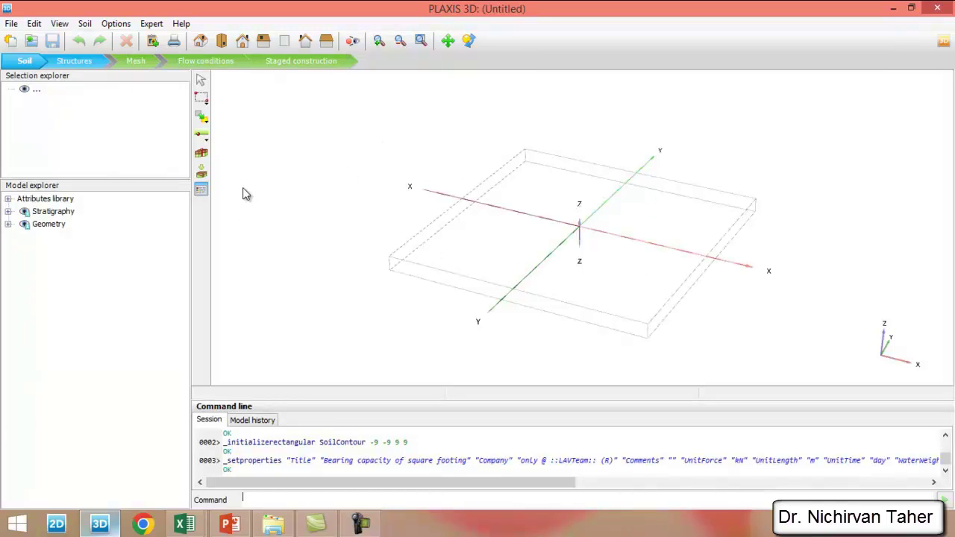
Step: Create a borehole at the contour corner x = -9 m, y = -9 m
left_click(202, 155)
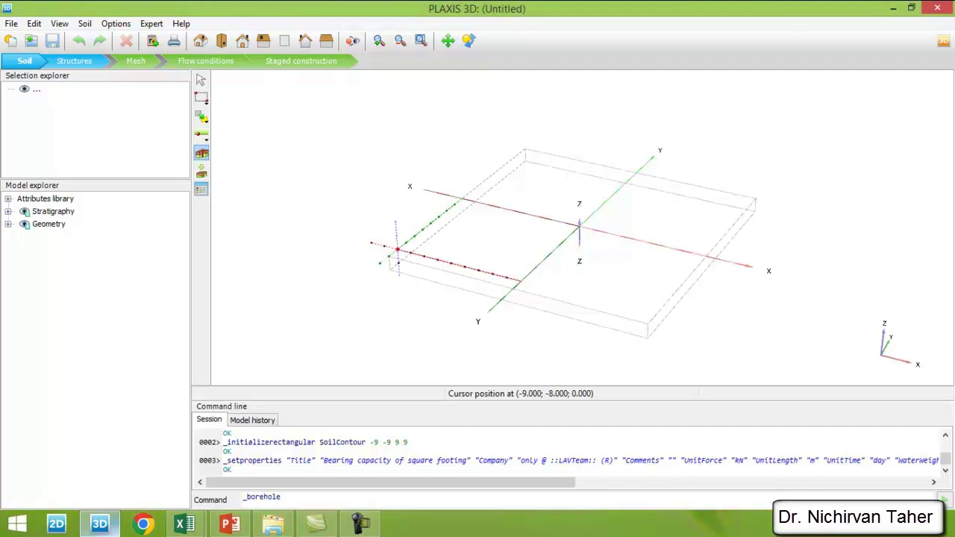
scroll(391, 270, "up", 3)
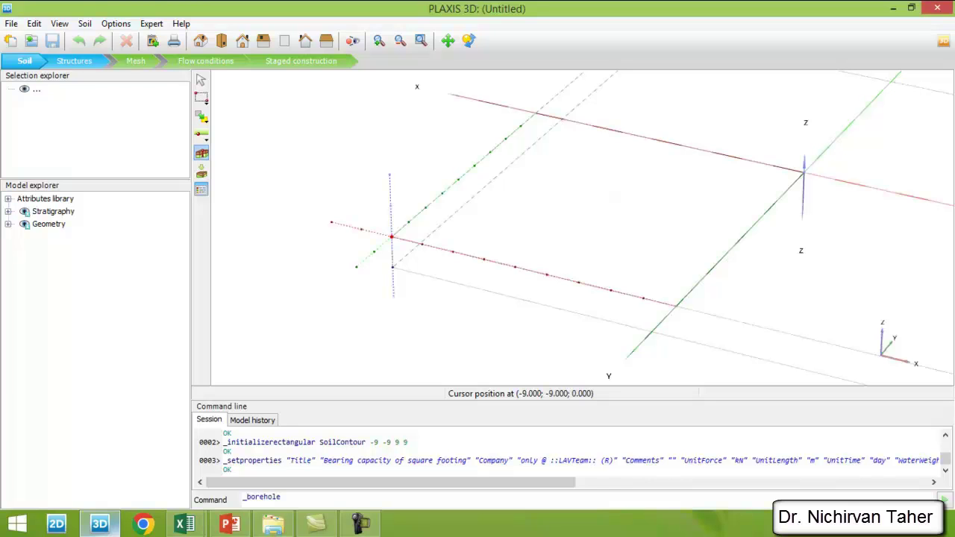
left_click(405, 249)
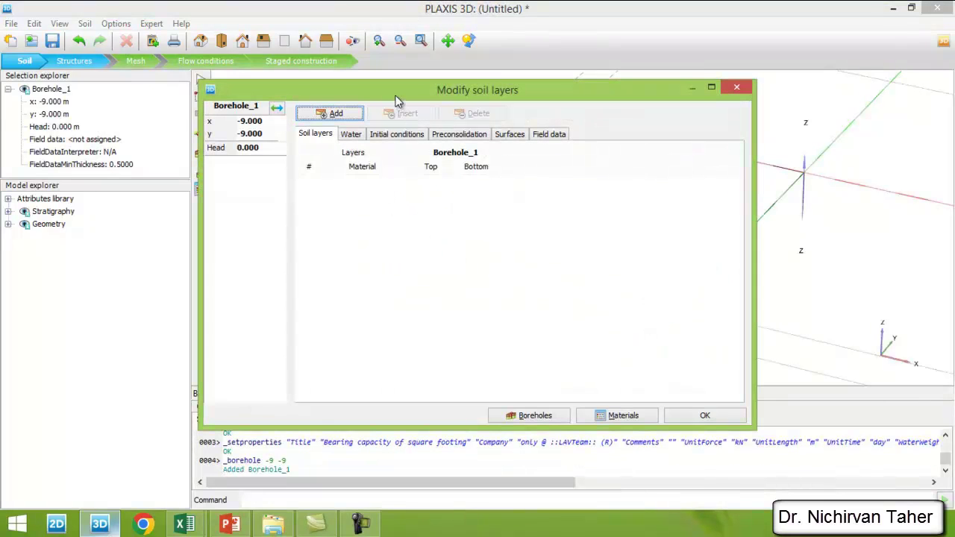
left_click_drag(395, 95, 409, 88)
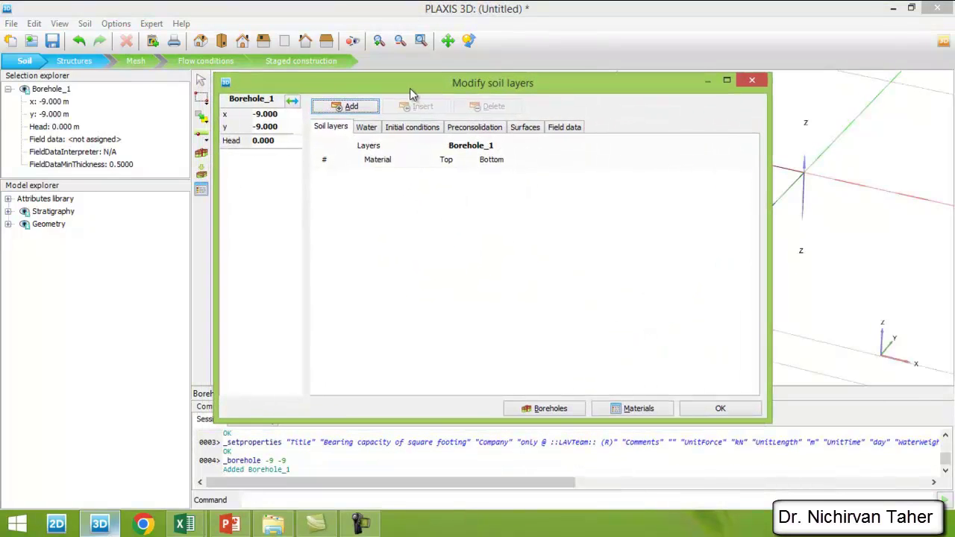
Step: Add a soil layer to the borehole with its top at 0 m and its bottom at -10 m, consulting the PowerPoint slide for the depth
left_click(351, 107)
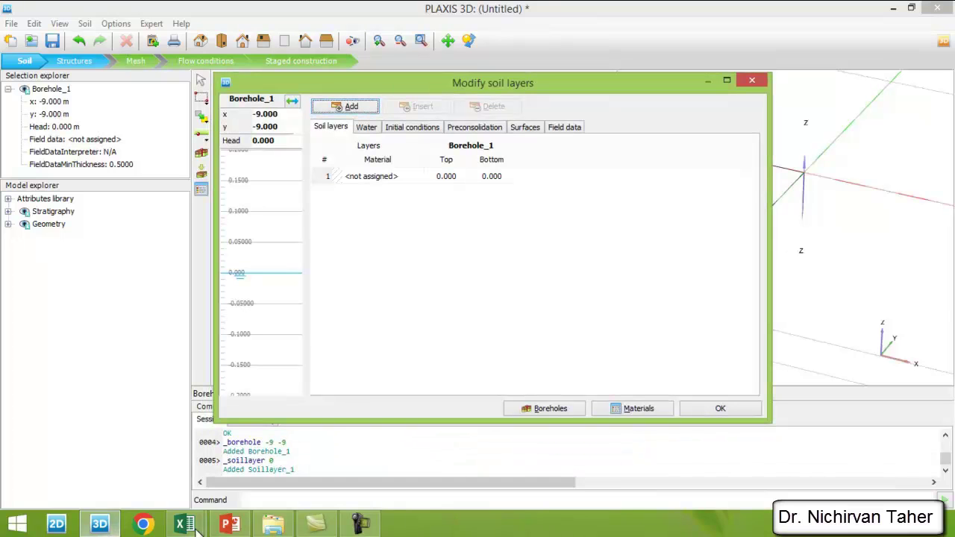
left_click(229, 525)
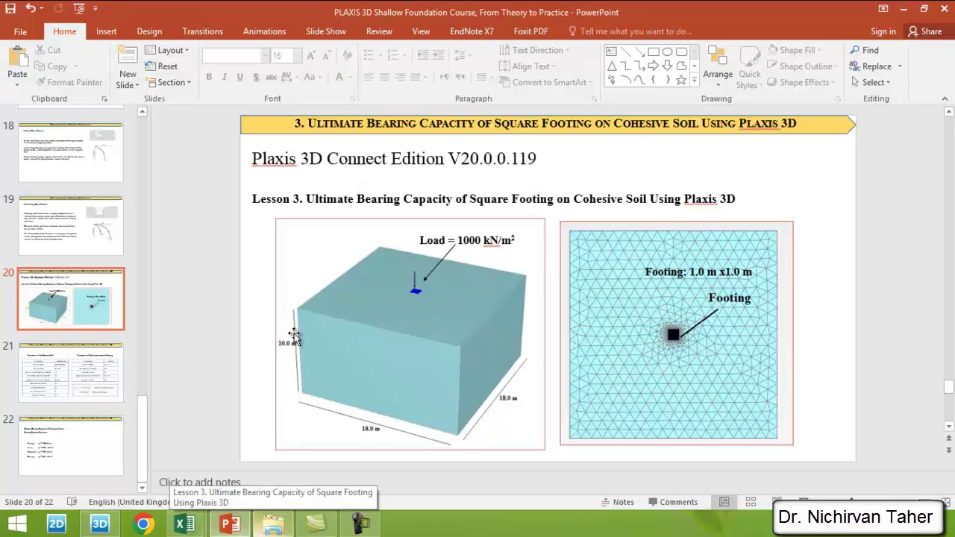
key("alt+Tab")
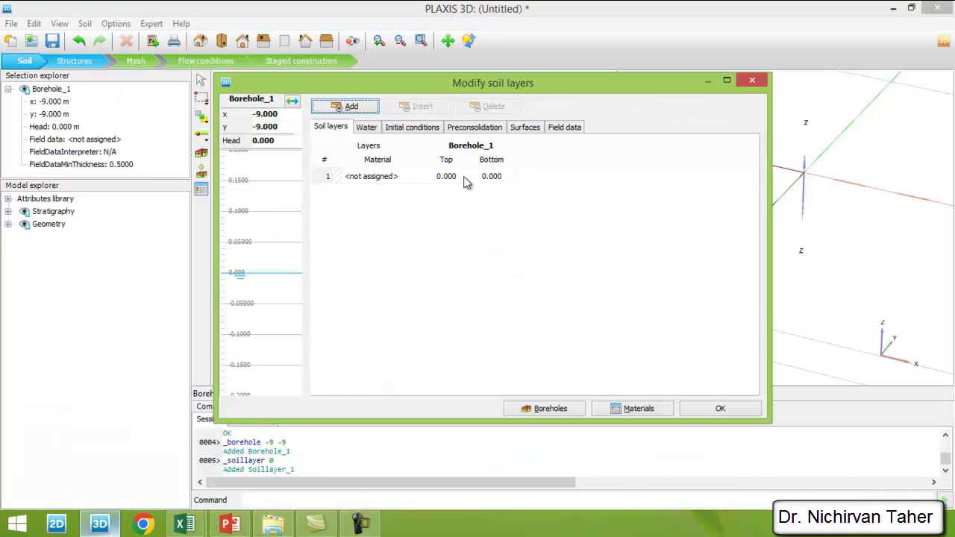
left_click(452, 177)
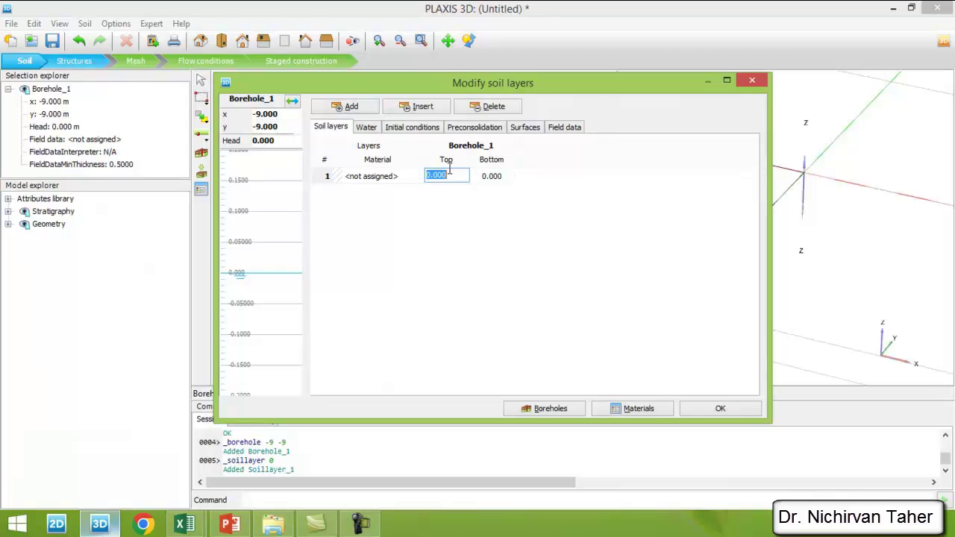
left_click(494, 176)
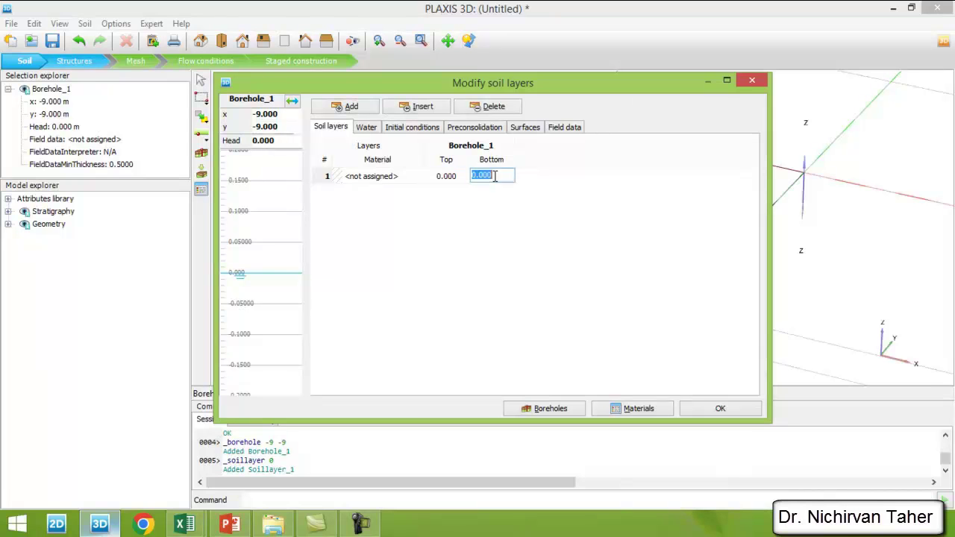
type("-10")
key("Return")
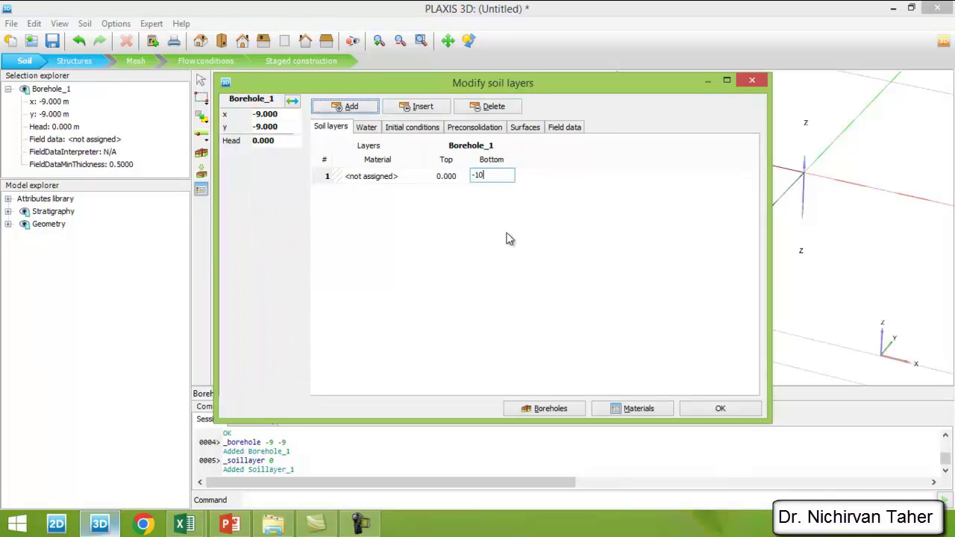
Step: Try the alternative layer elevations, with the top at 10 m and the bottom at 0 m
left_click(452, 178)
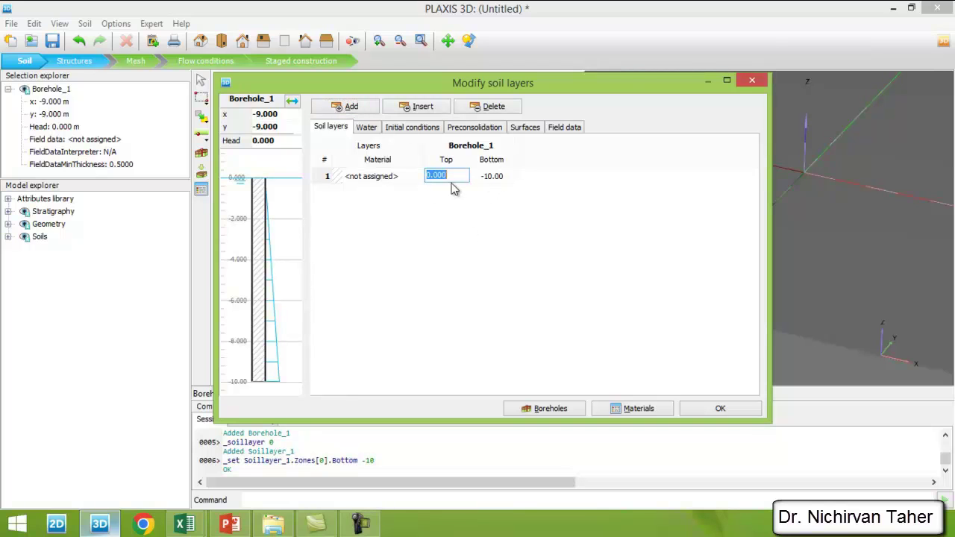
type("10")
left_click(495, 177)
type("0")
left_click(537, 205)
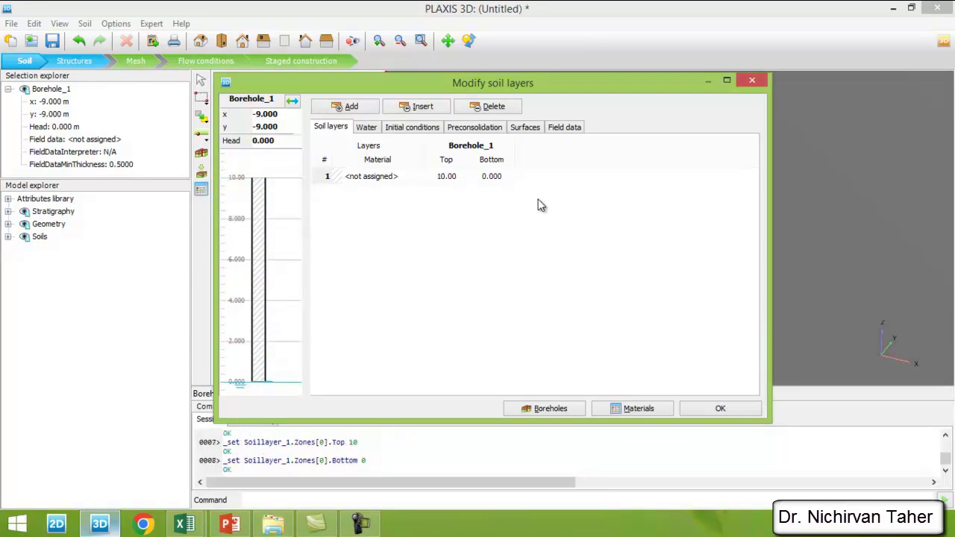
Step: Set the soil layer's top back to 0 m and its bottom back to -10 m
left_click(447, 177)
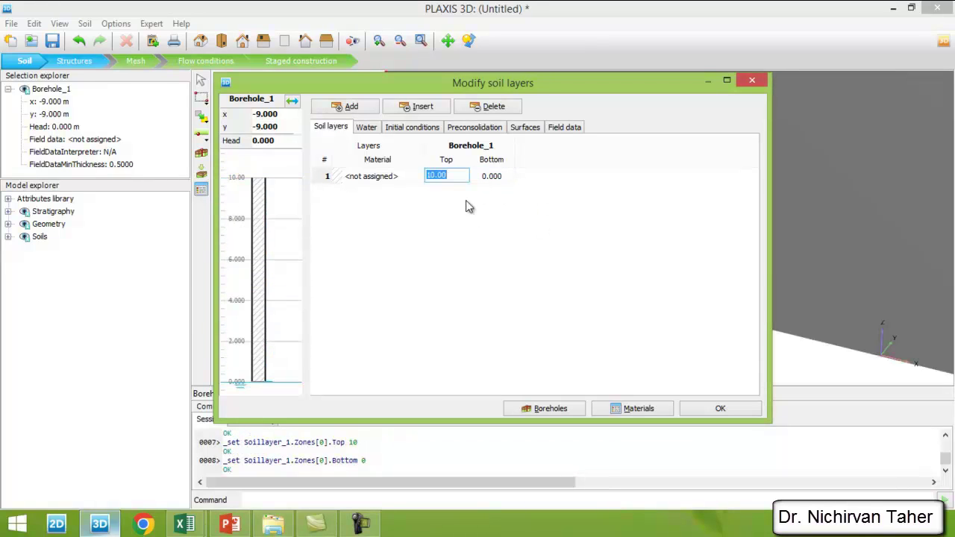
type("0")
left_click(507, 180)
type("-10")
left_click(522, 223)
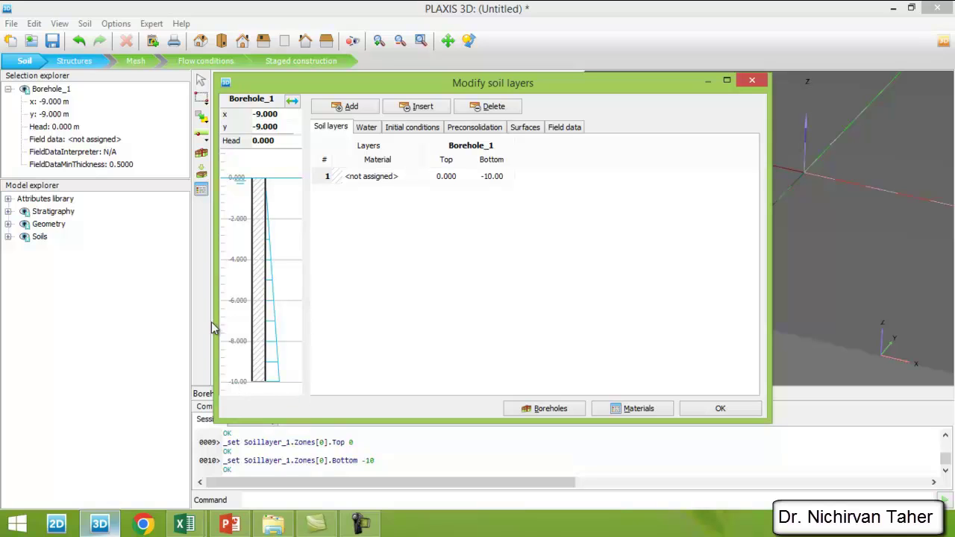
Step: Set the borehole's water head to -10 m
double_click(284, 140)
type("-10")
key("Return")
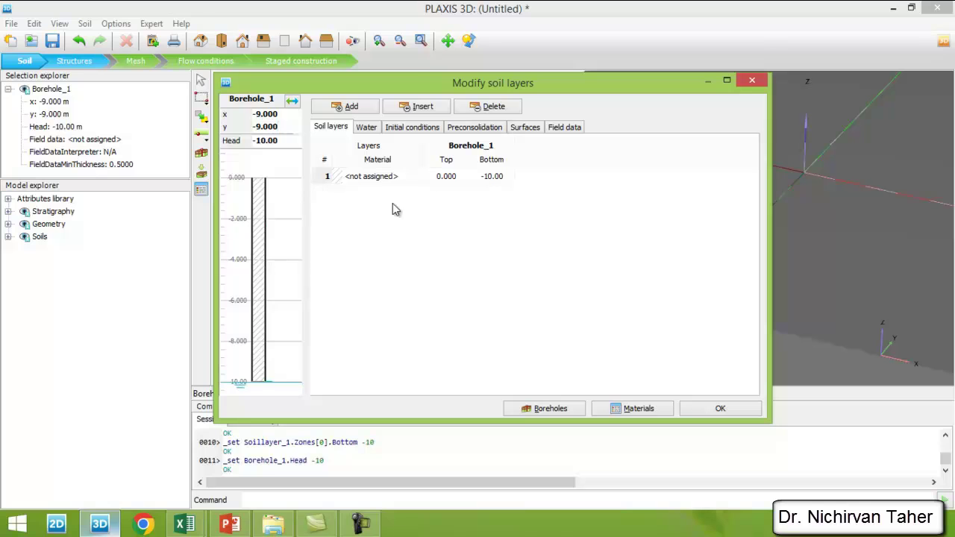
Step: Create a new material set named "Soil" of the Soil and interfaces type
left_click_drag(431, 89, 412, 88)
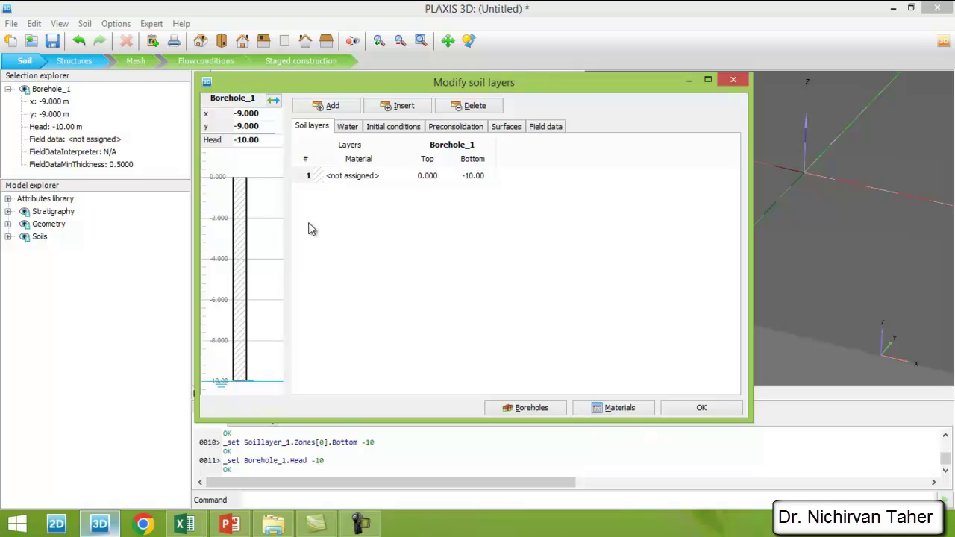
left_click(619, 412)
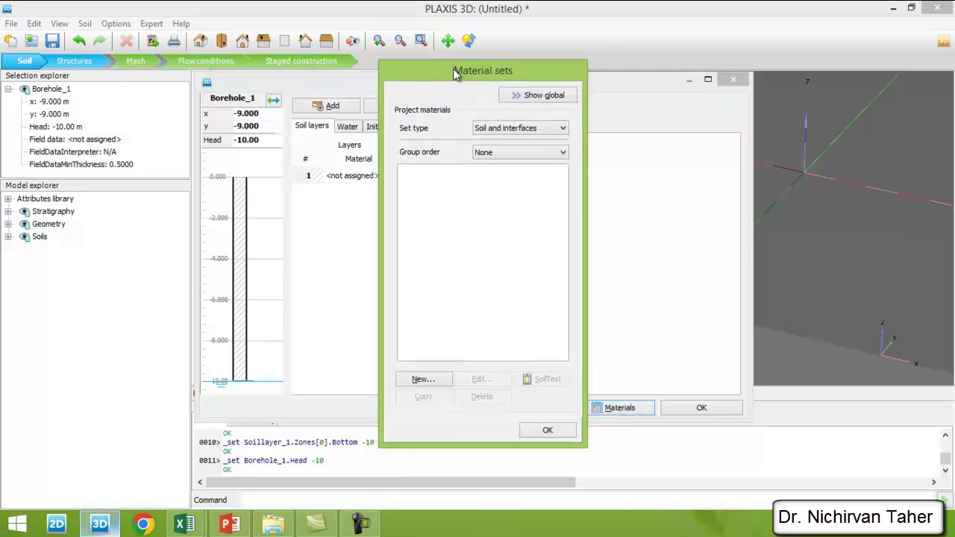
left_click_drag(456, 73, 494, 57)
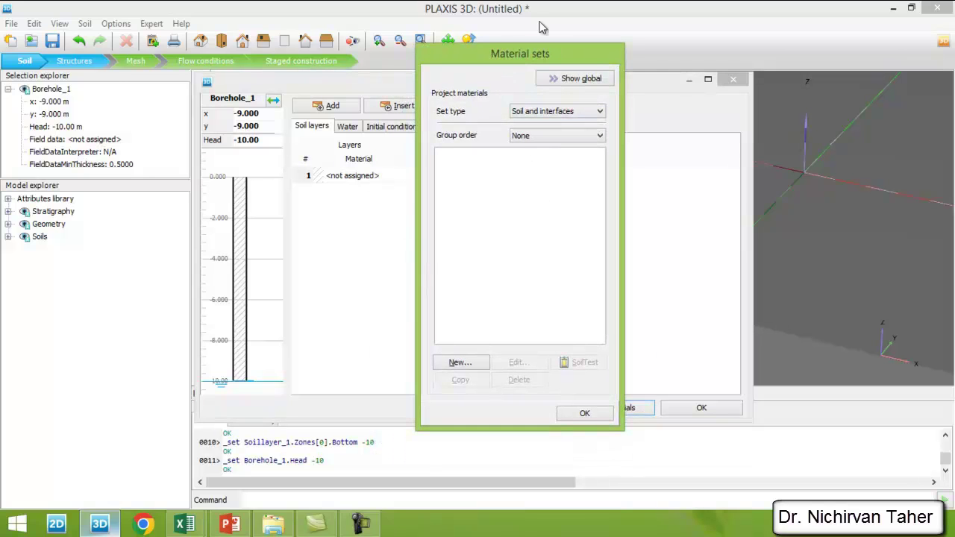
left_click(573, 112)
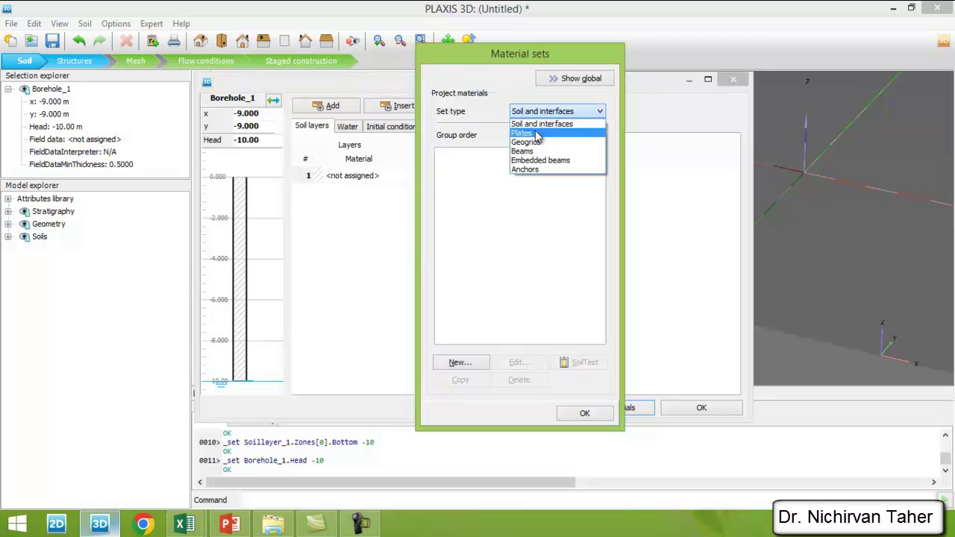
left_click(571, 124)
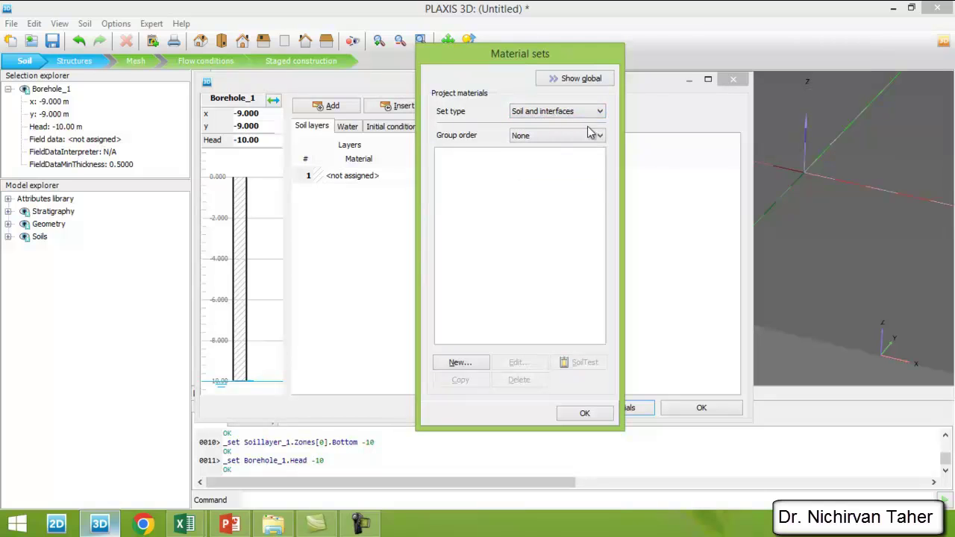
left_click(460, 364)
key("Return")
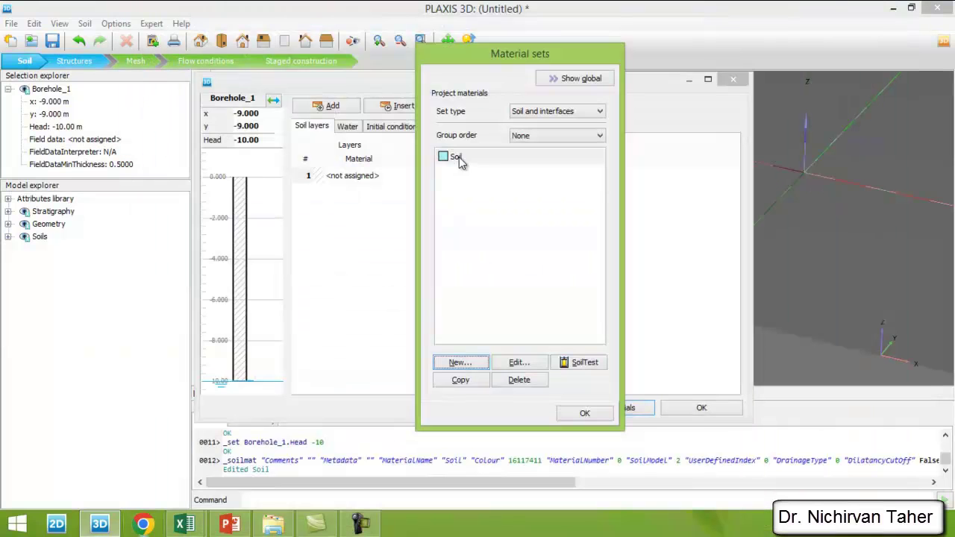
Step: Assign the Soil material to the borehole's layer and close the material sets and soil layer windows
left_click(483, 163)
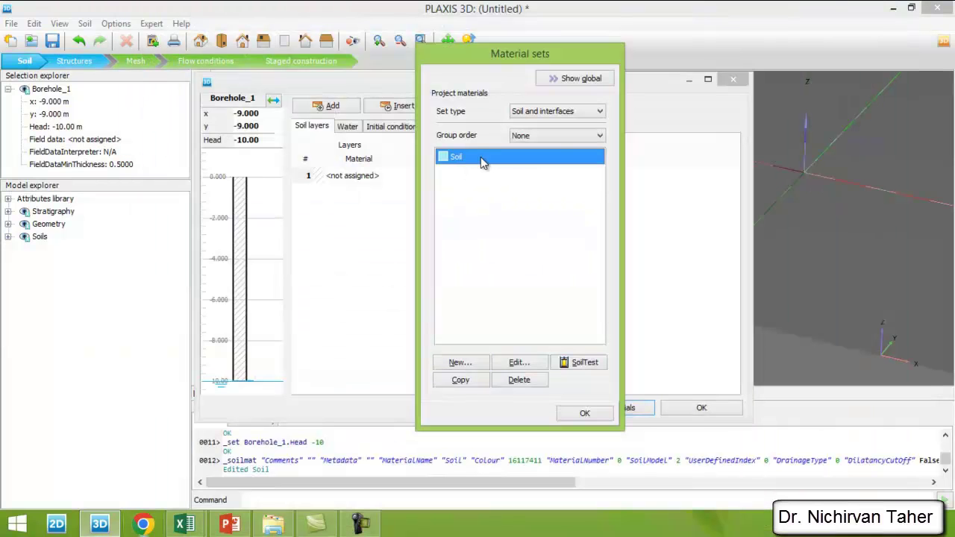
left_click_drag(477, 163, 240, 251)
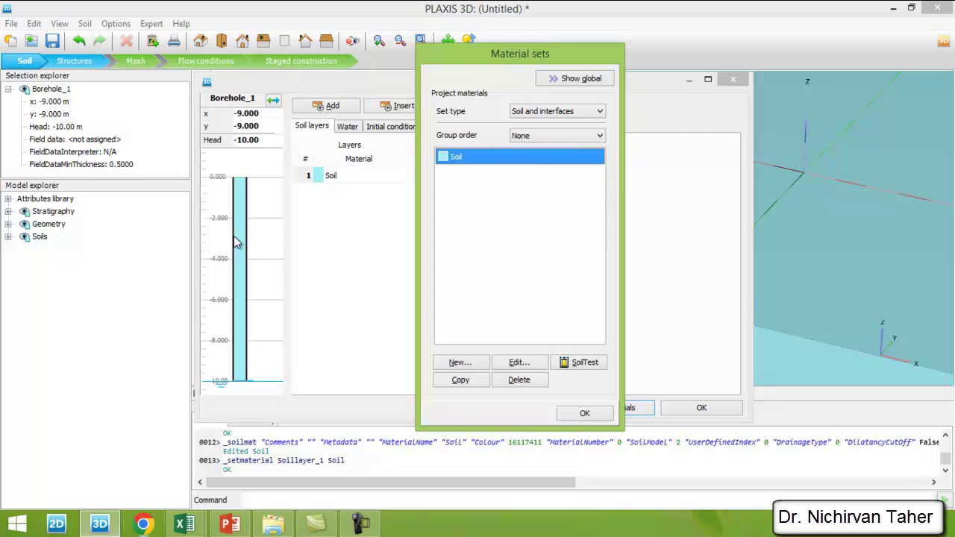
left_click(585, 415)
left_click(703, 408)
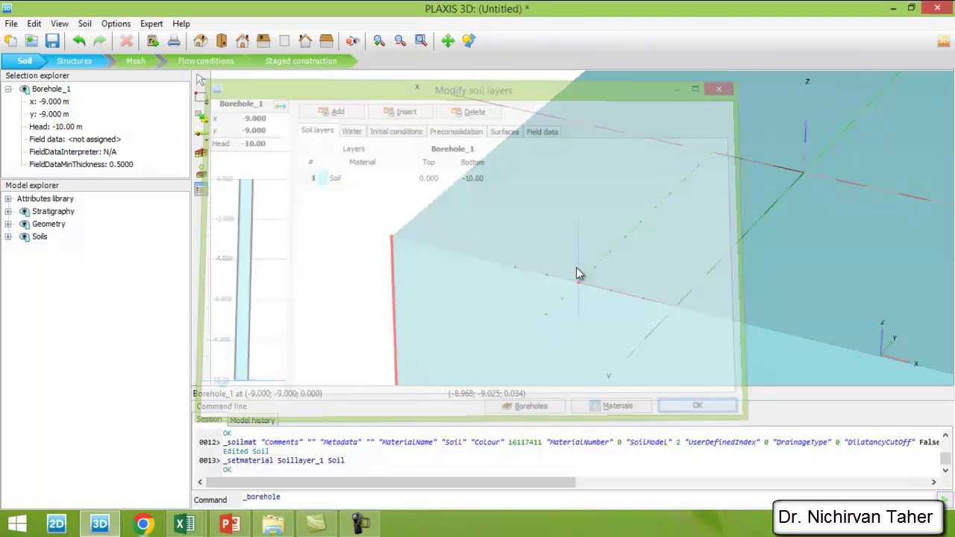
scroll(522, 164, "up", 3)
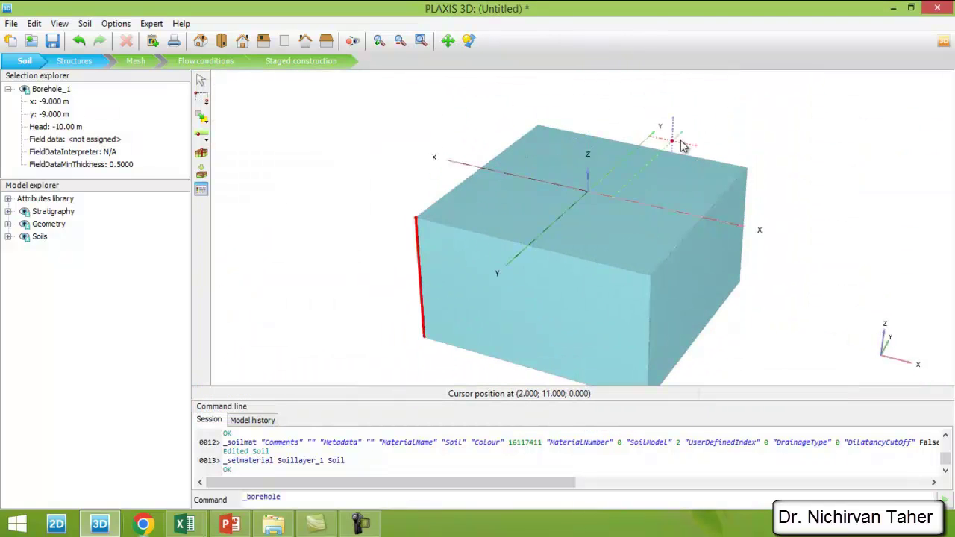
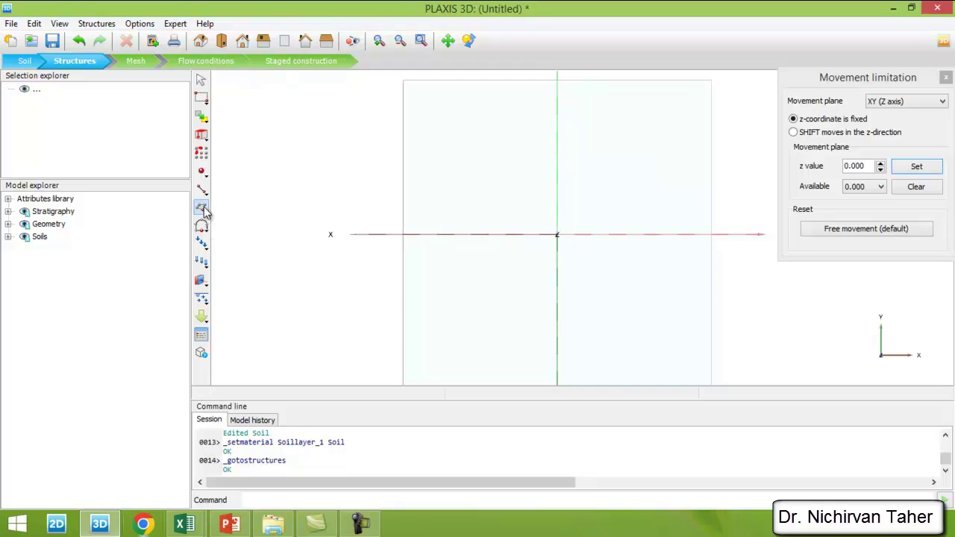
Step: Start creating a surface and set the drawing grid spacing to 0.5 m in the visualization settings
left_click(203, 209)
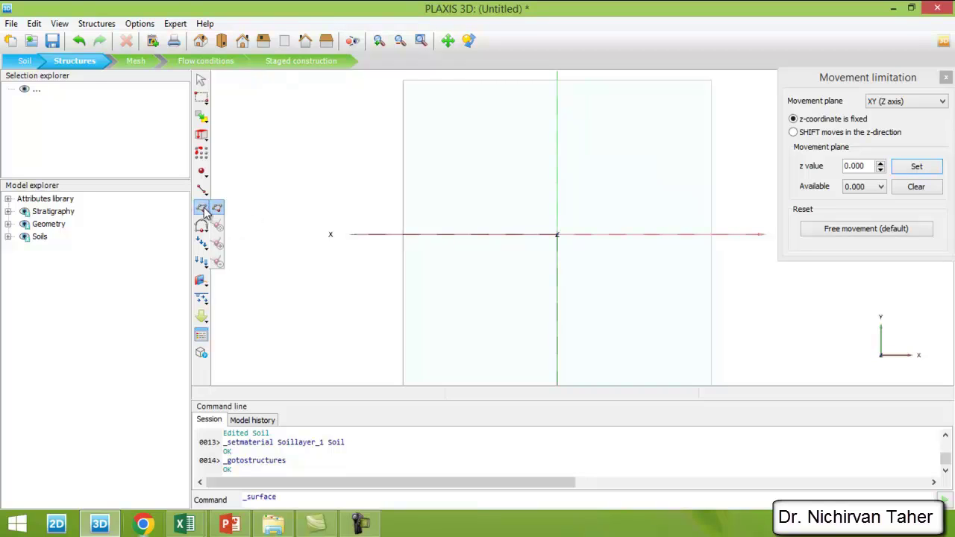
left_click(217, 210)
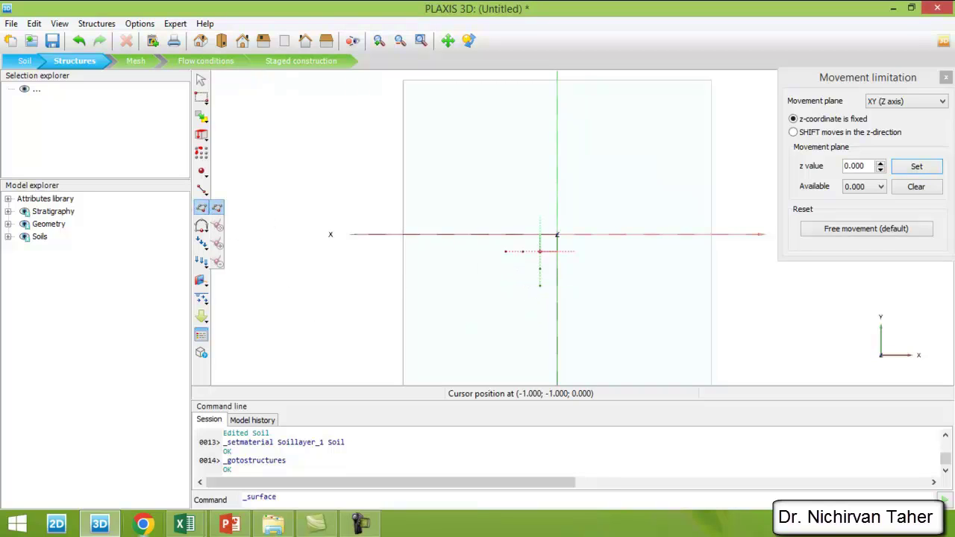
scroll(539, 252, "up", 3)
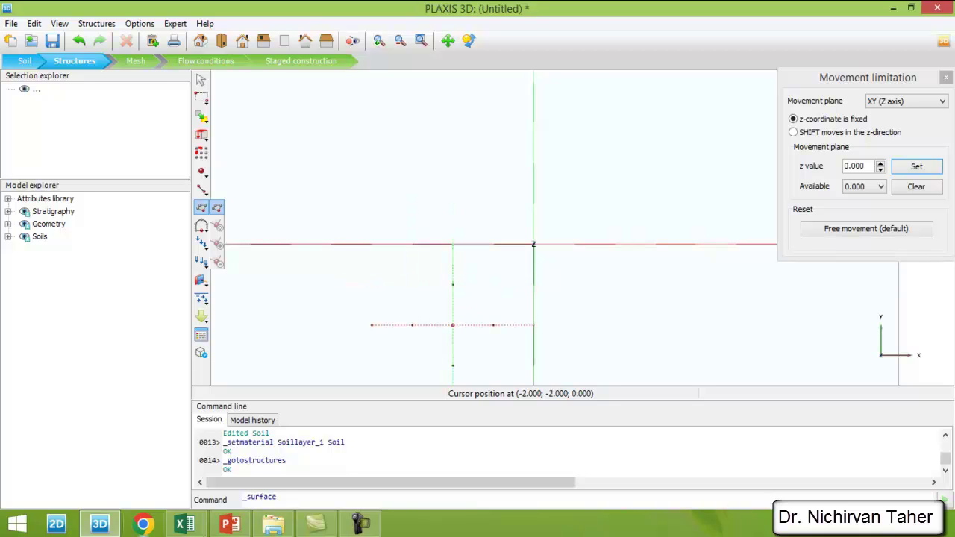
left_click(176, 25)
mouse_move(150, 27)
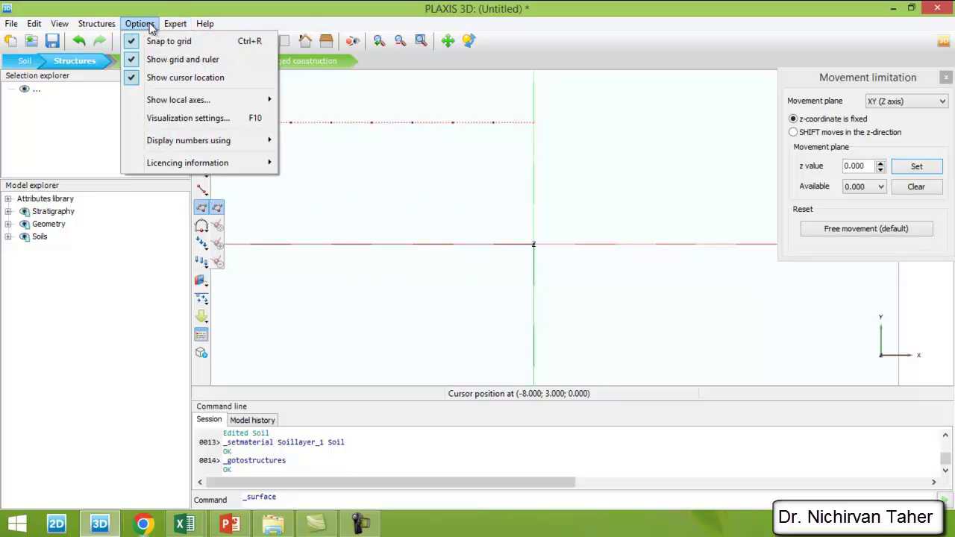
left_click(219, 121)
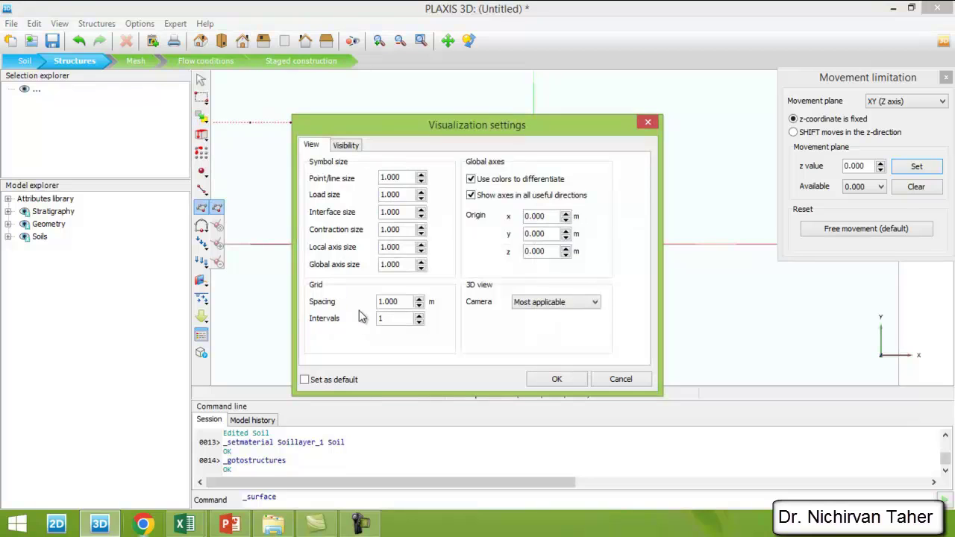
double_click(409, 301)
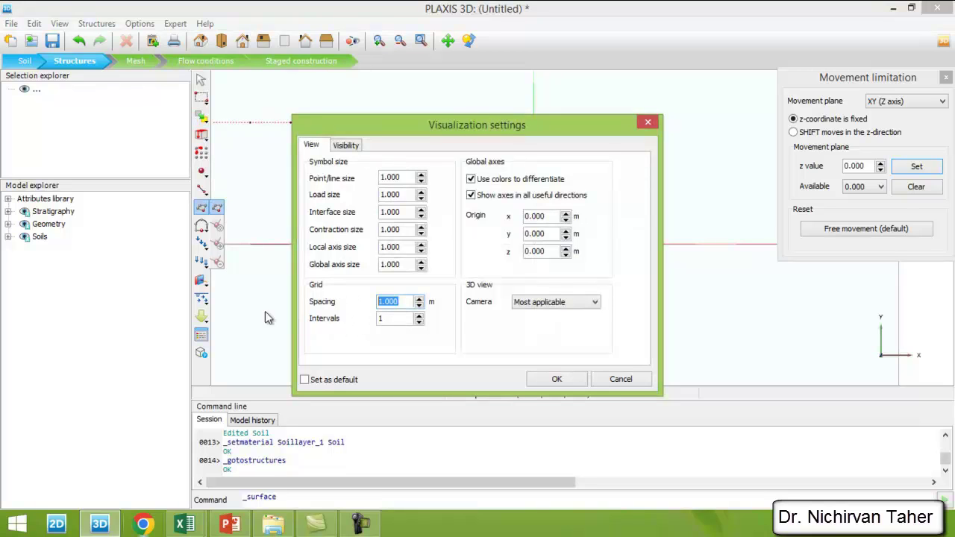
type("0")
left_click(556, 379)
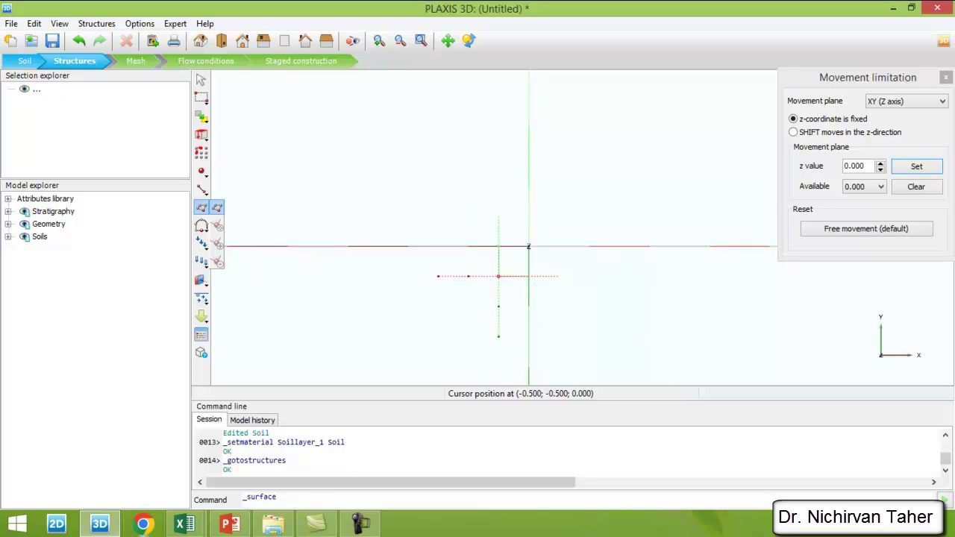
Step: Draw a 1 m x 1 m square surface with corners (-0.5, -0.5, 0), (0.5, -0.5, 0), (0.5, 0.5, 0) and (-0.5, 0.5, 0)
left_click(498, 276)
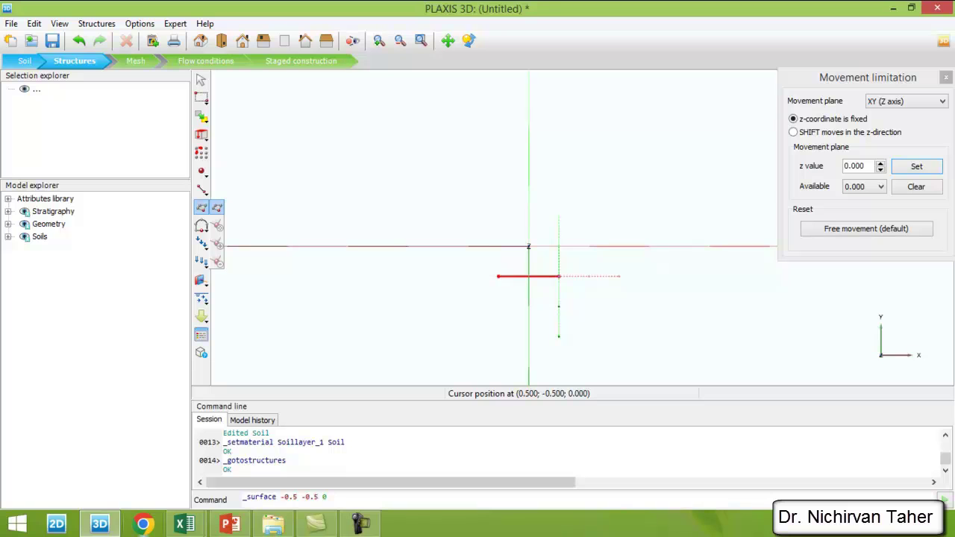
left_click(558, 277)
left_click(558, 217)
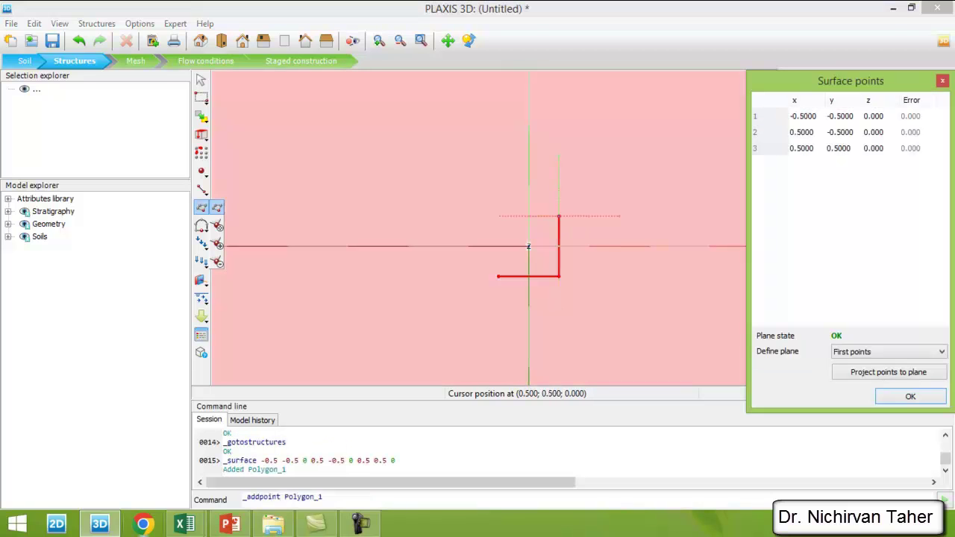
left_click(498, 216)
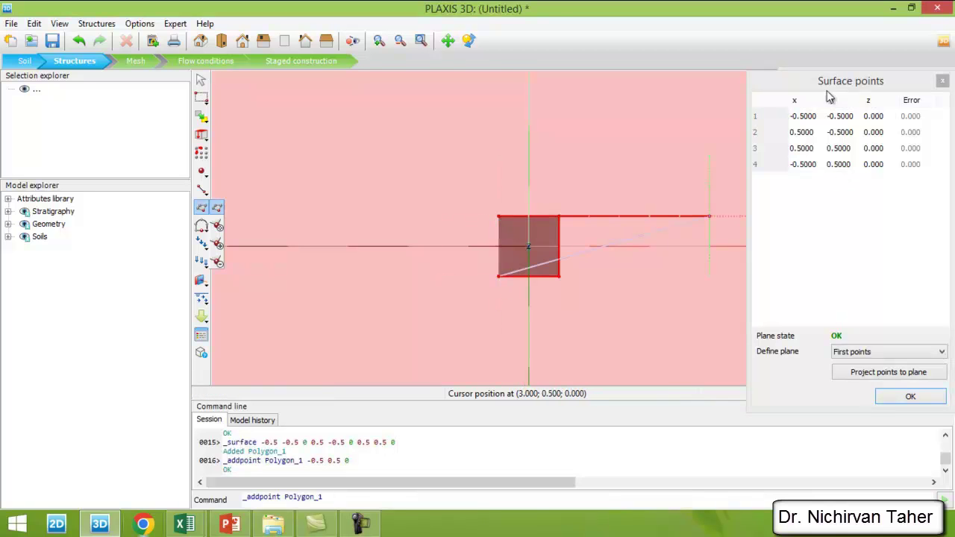
left_click(911, 399)
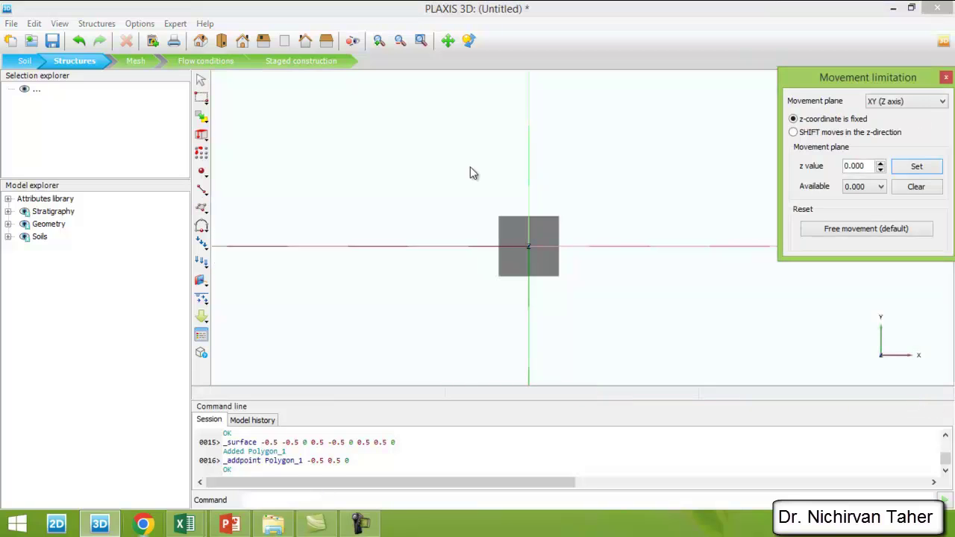
Step: Close the movement limitation window and inspect the square surface in perspective view
left_click(945, 80)
left_click(200, 41)
scroll(606, 160, "up", 5)
scroll(488, 211, "up", 3)
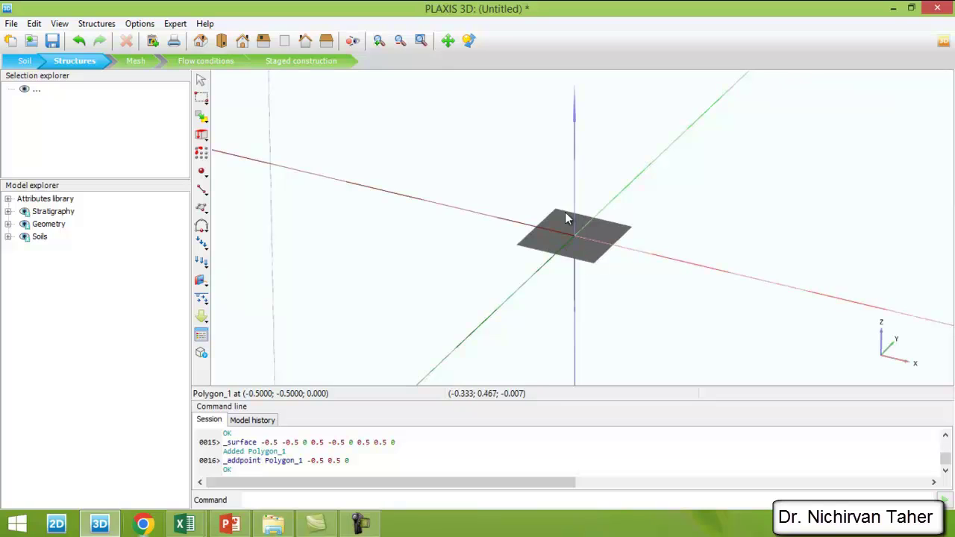
scroll(571, 249, "down", 2)
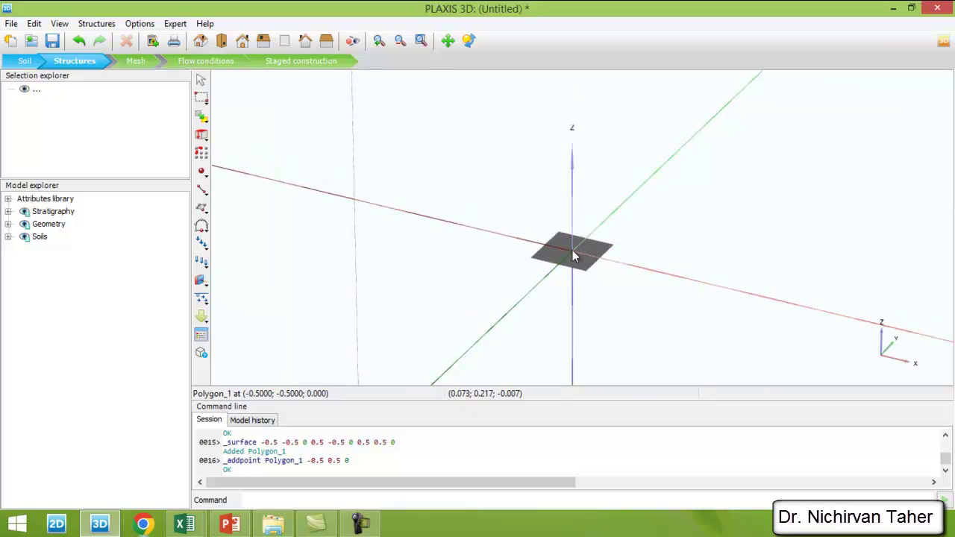
scroll(597, 248, "down", 1)
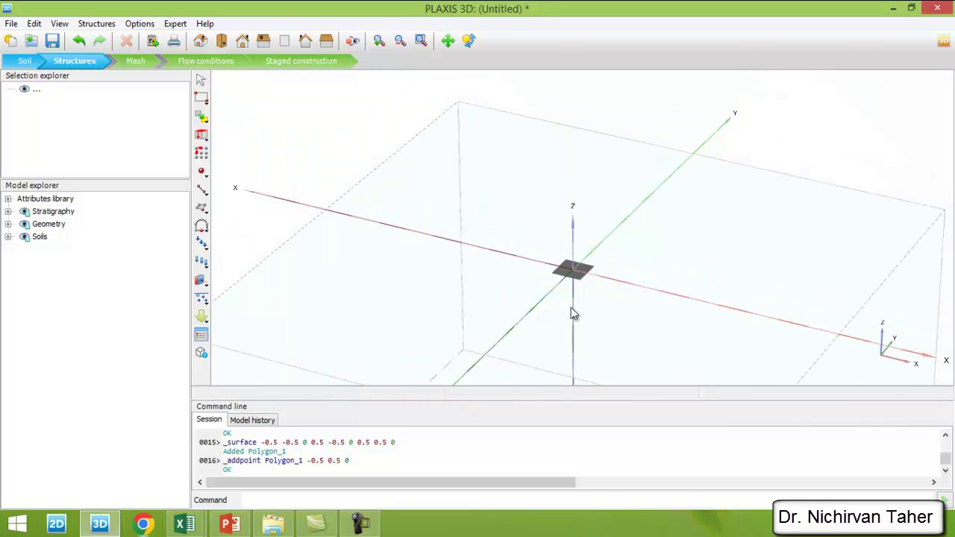
scroll(568, 302, "up", 3)
scroll(584, 276, "up", 1)
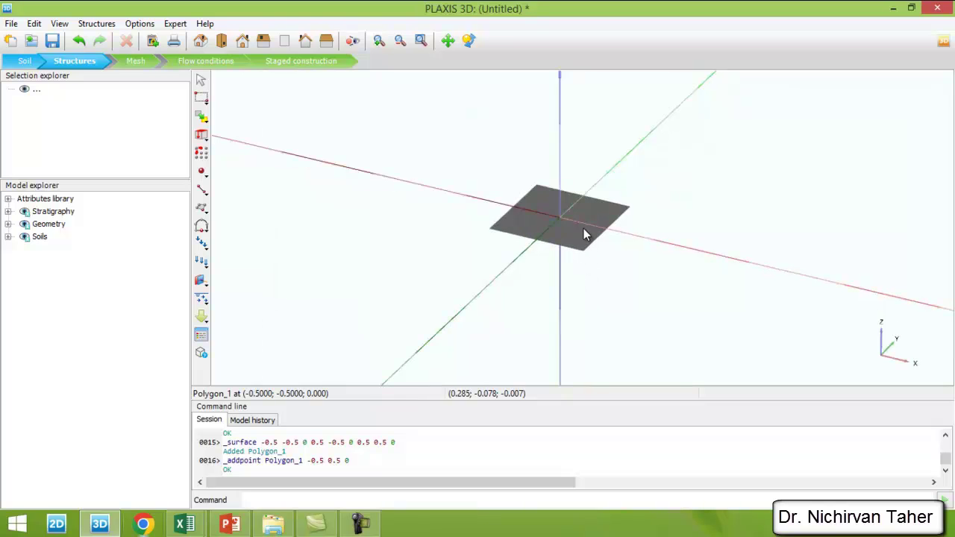
Step: Create a plate on the square surface at the model origin
left_click(537, 224)
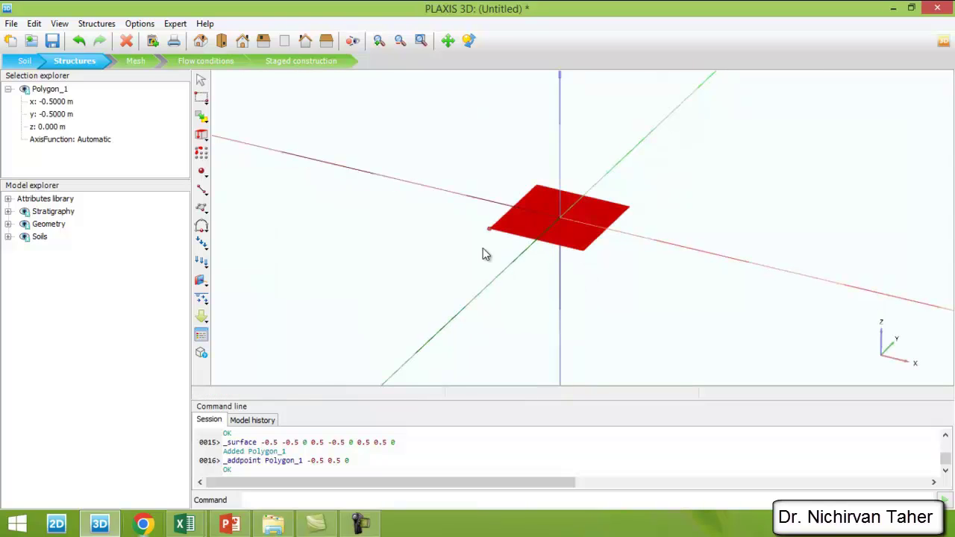
right_click(524, 223)
mouse_move(666, 323)
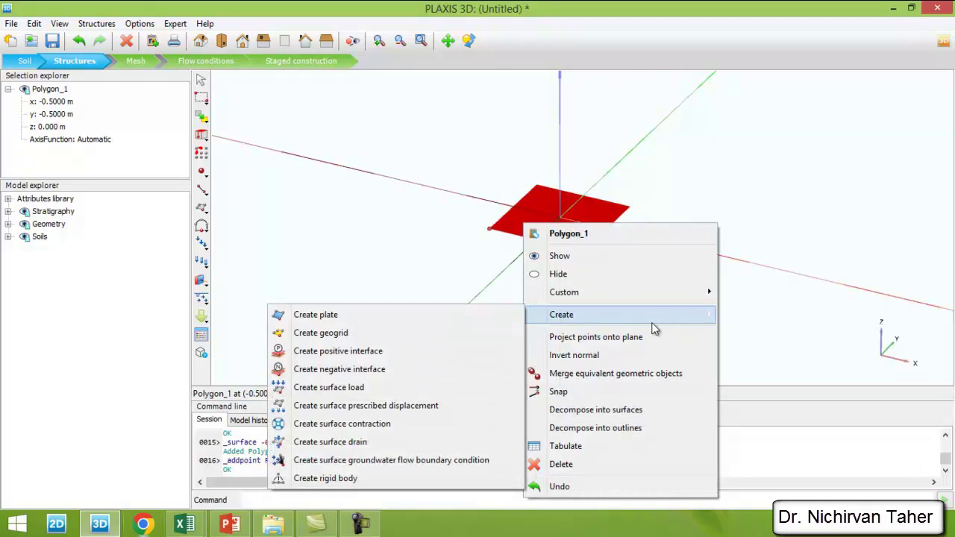
left_click(338, 316)
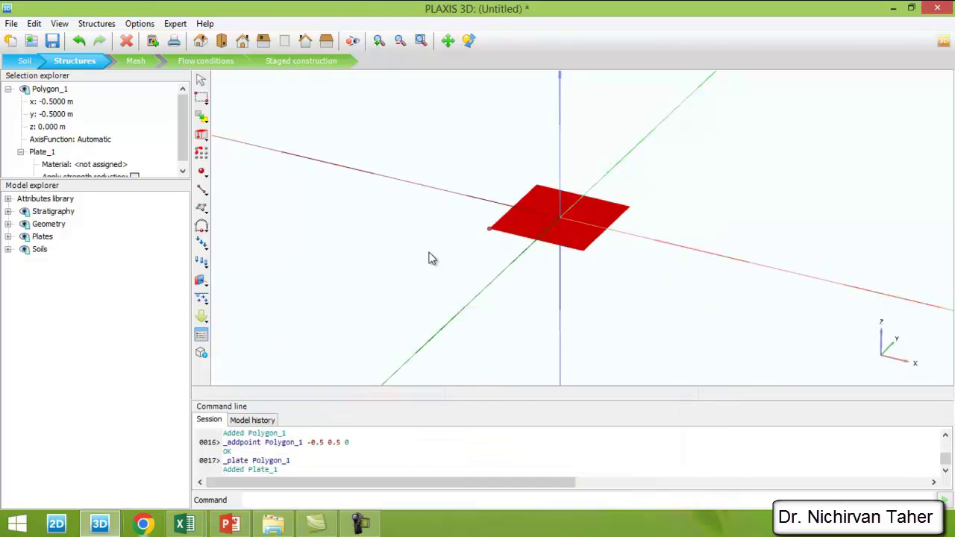
left_click(597, 236)
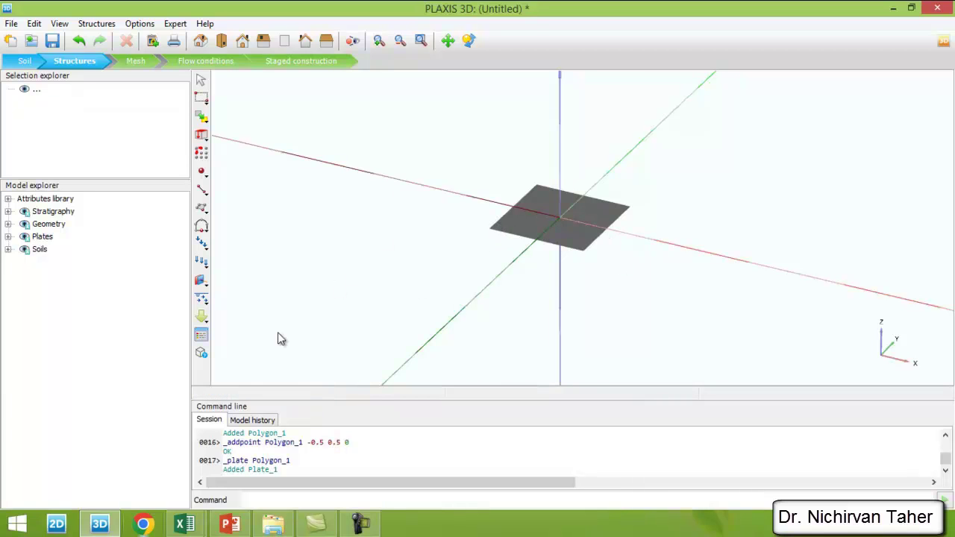
Step: Create a material set named "Footing" of the Plates type and assign it to the square plate
left_click(201, 337)
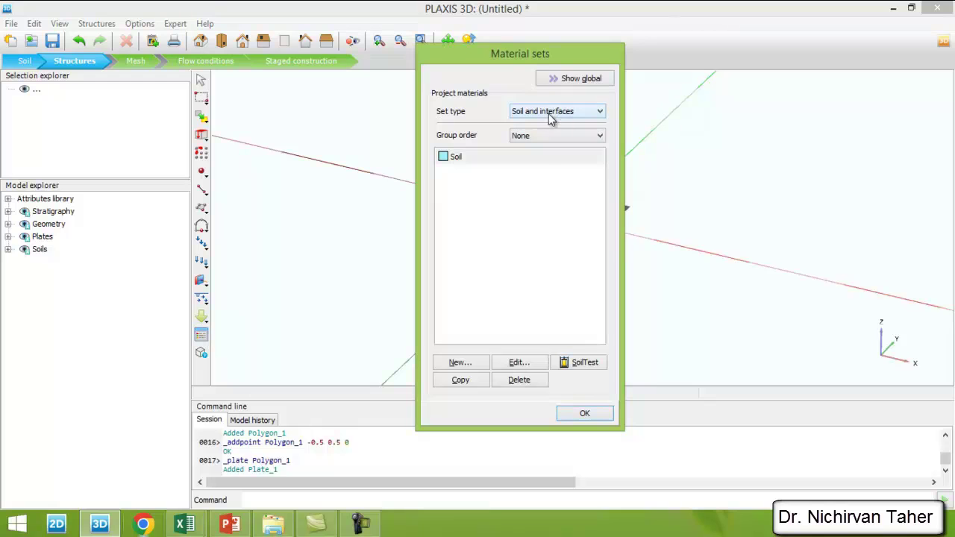
left_click(550, 112)
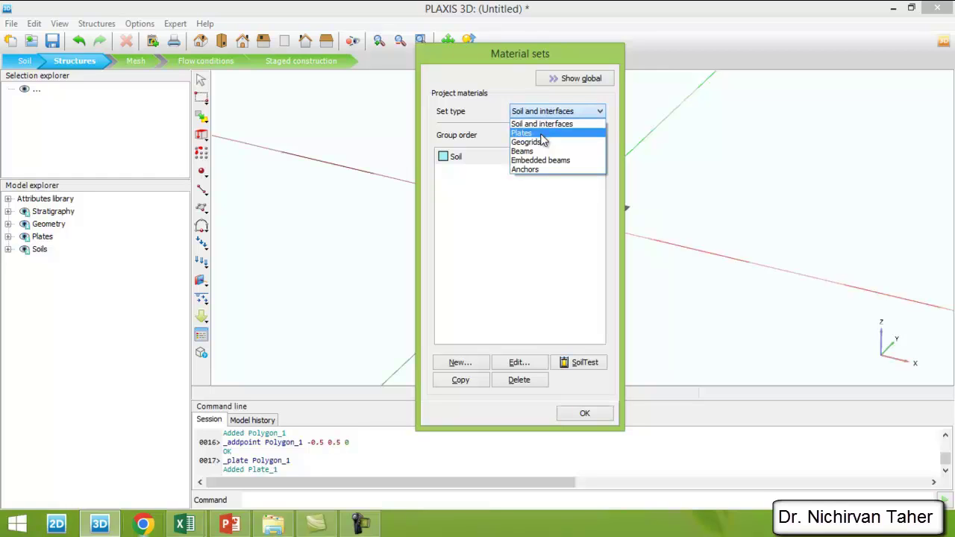
left_click(528, 134)
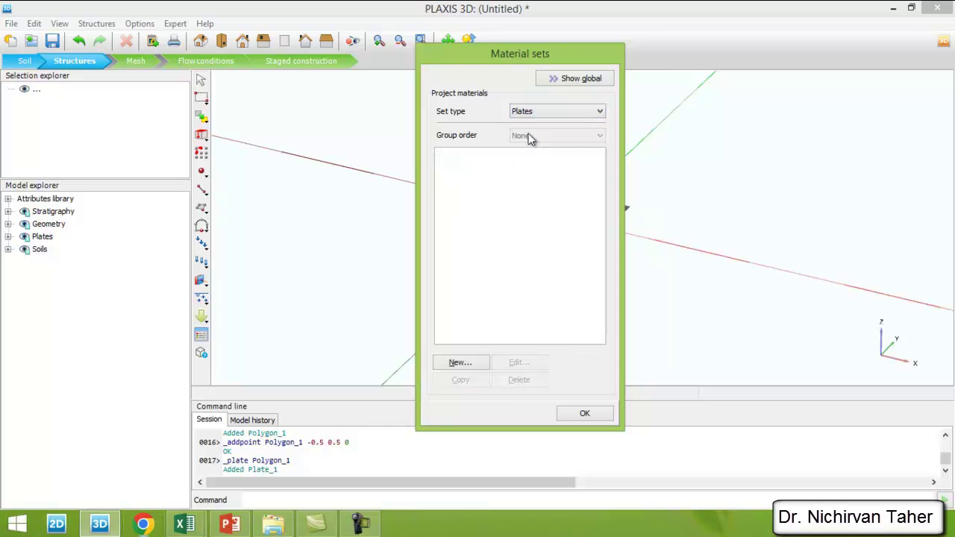
left_click(458, 363)
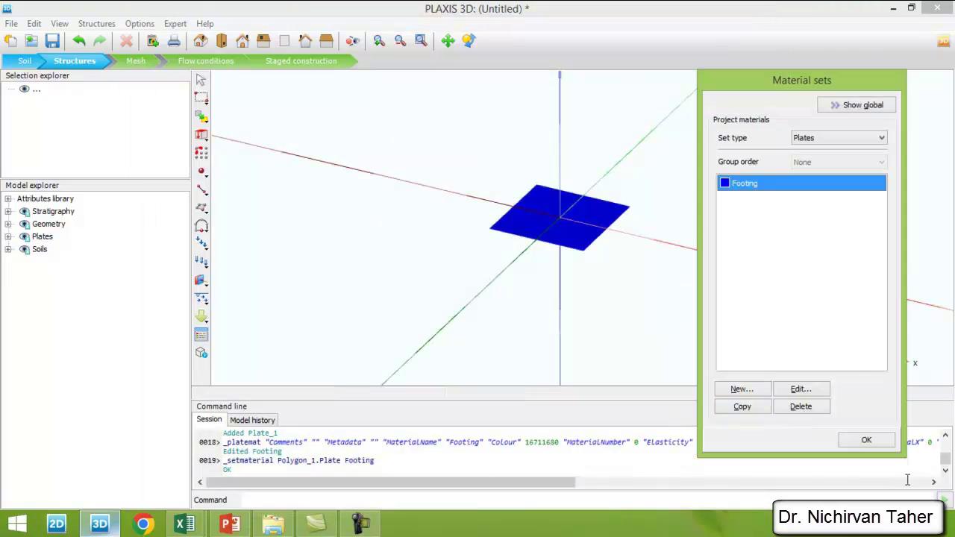
left_click(866, 440)
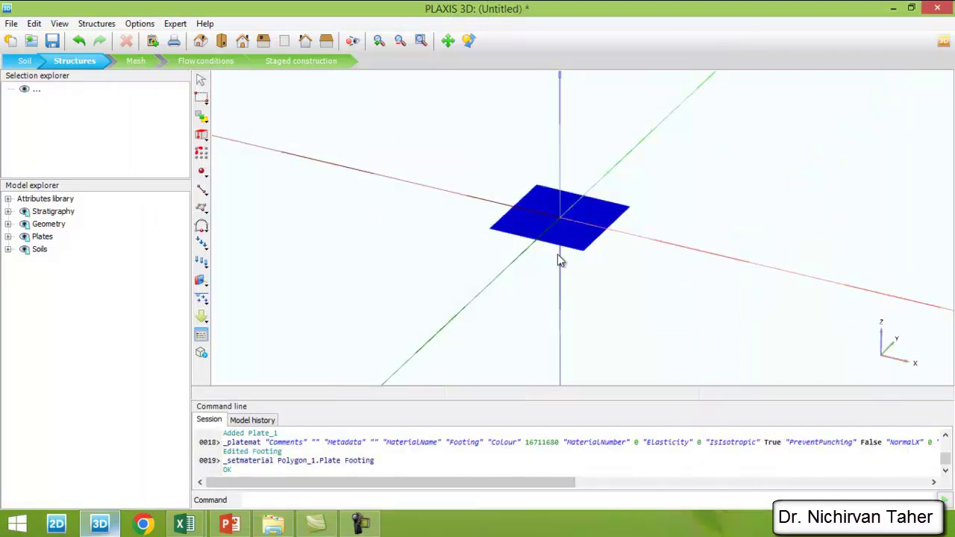
Step: Create a surface load on the square footing plate
left_click(578, 241)
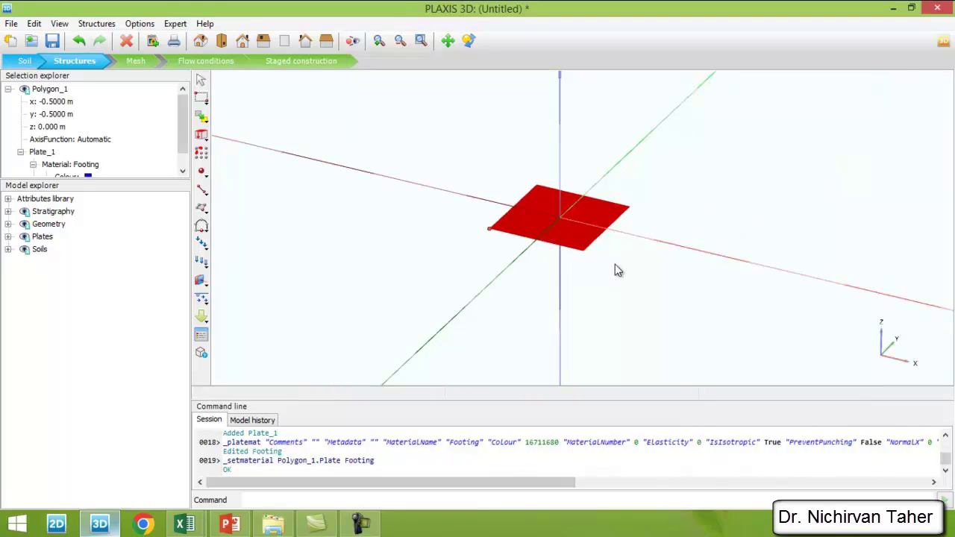
left_click(416, 258)
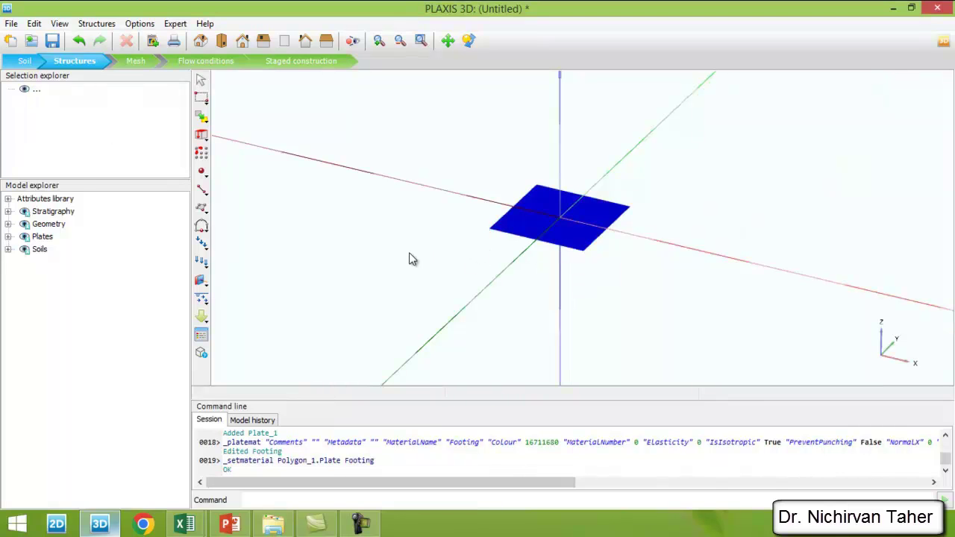
scroll(454, 258, "down", 3)
scroll(478, 243, "down", 3)
scroll(526, 276, "up", 2)
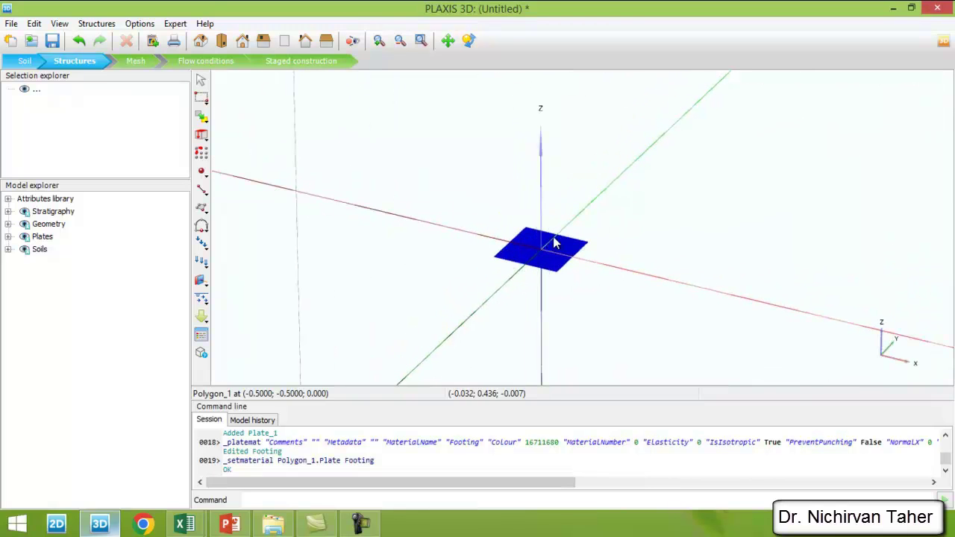
right_click_drag(516, 277, 467, 273)
right_click_drag(456, 198, 584, 282)
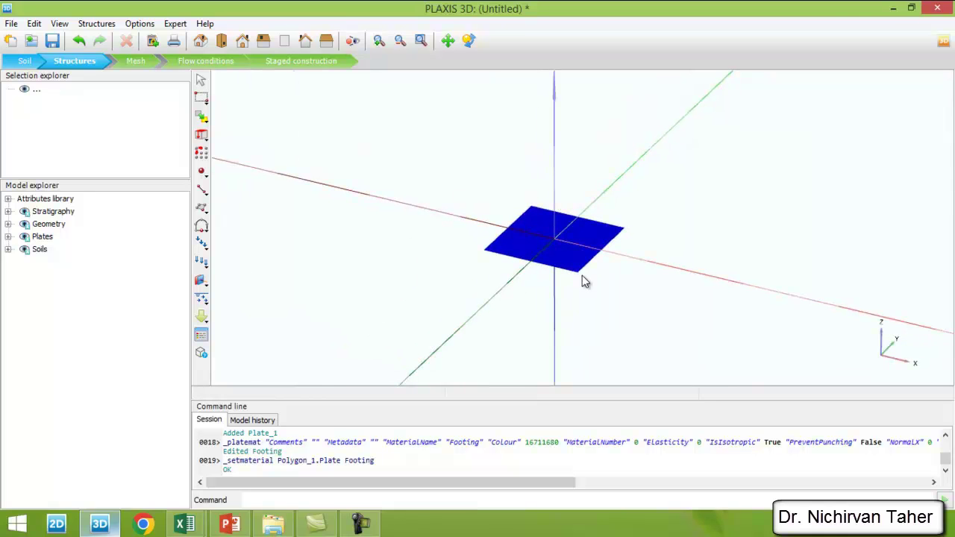
left_click(605, 238)
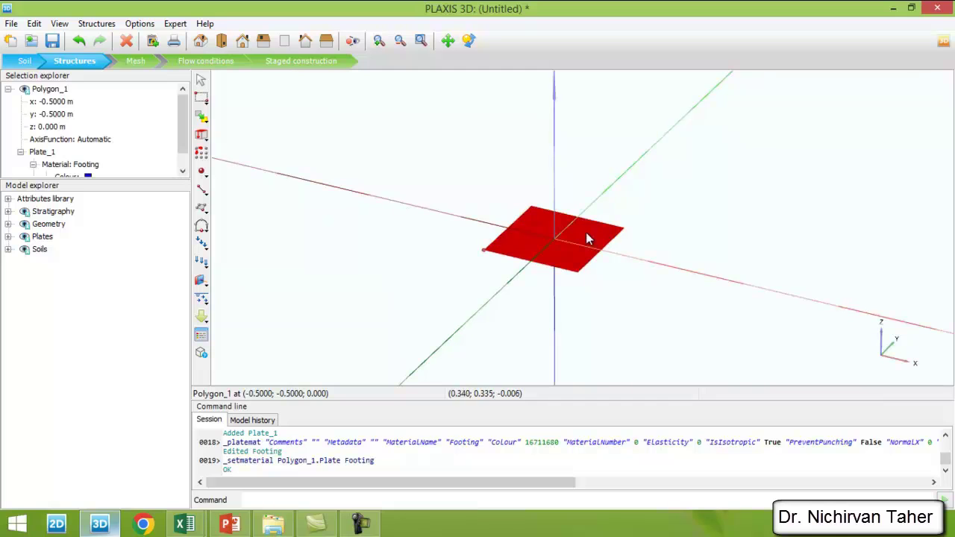
right_click(582, 233)
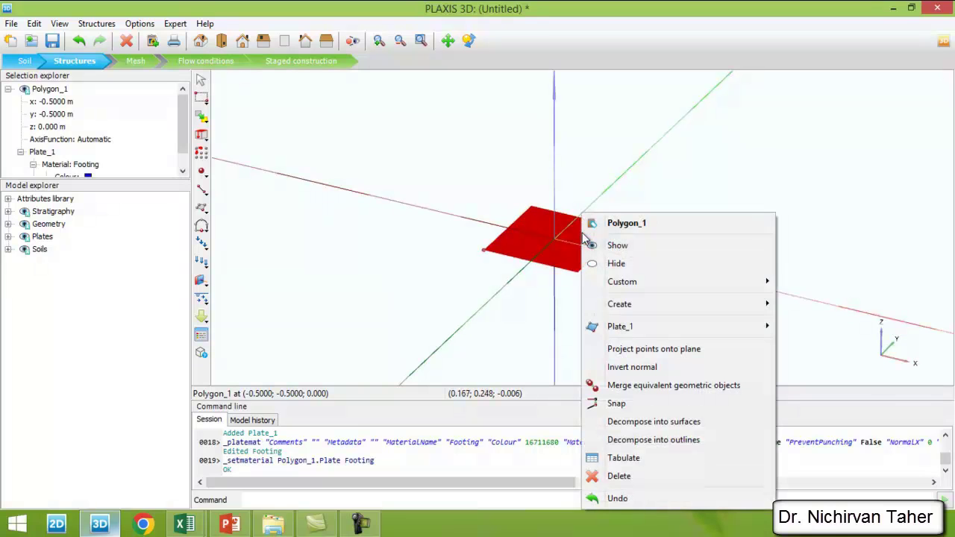
mouse_move(704, 307)
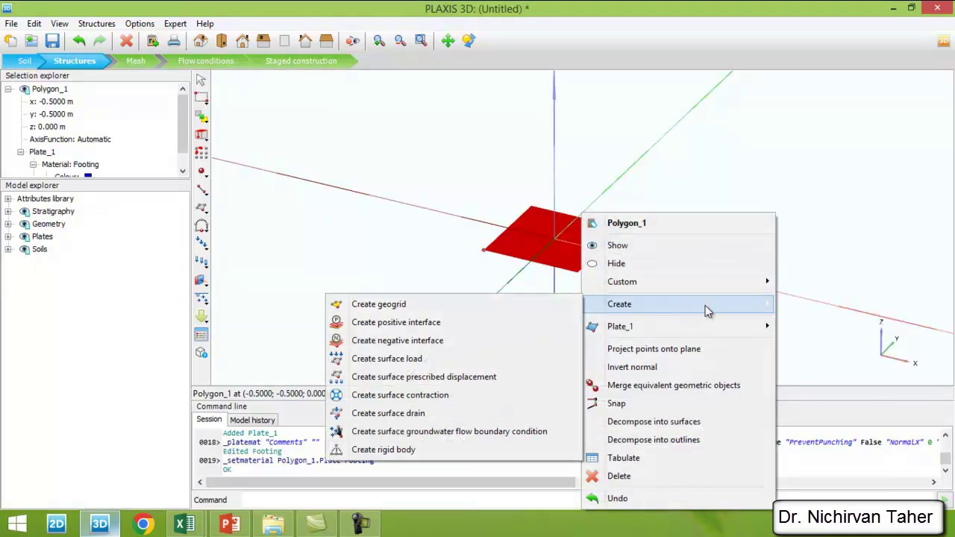
left_click(403, 363)
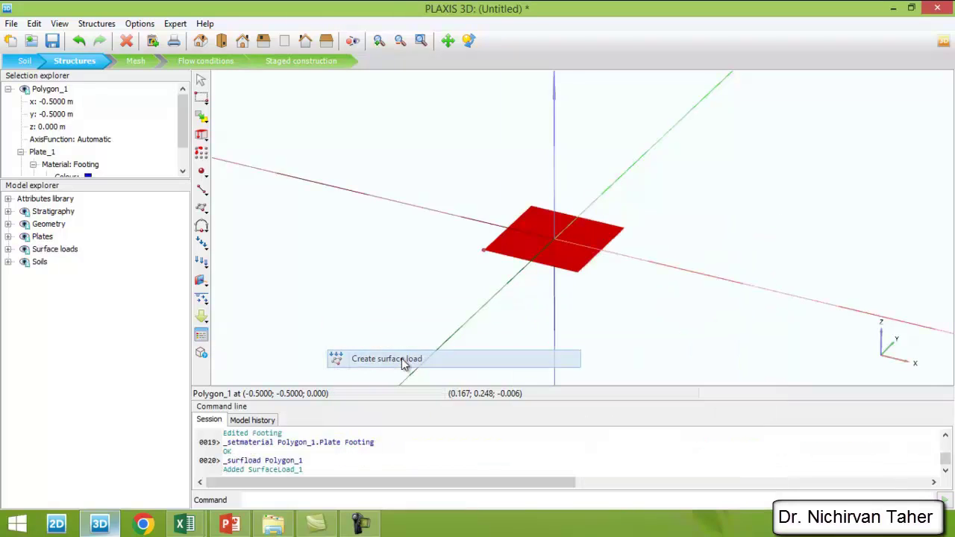
Step: Set the footing surface load's vertical component σz to -1000 kN/m²
left_click(8, 250)
left_click(20, 262)
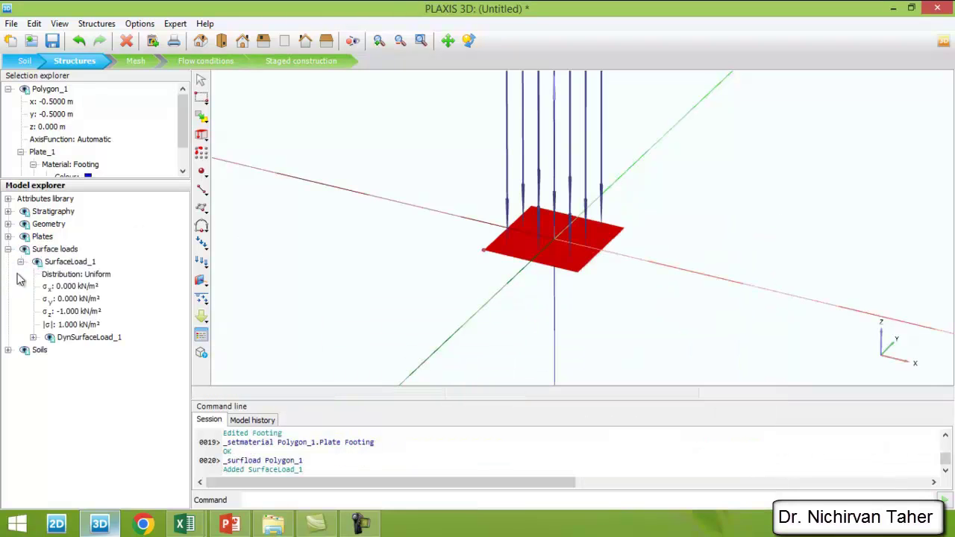
left_click(78, 312)
type("-1000")
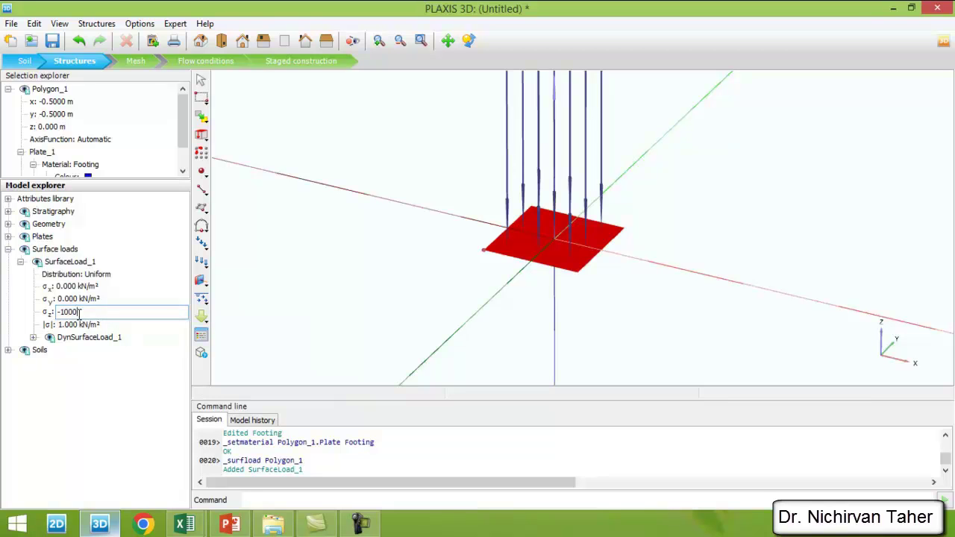
left_click(80, 323)
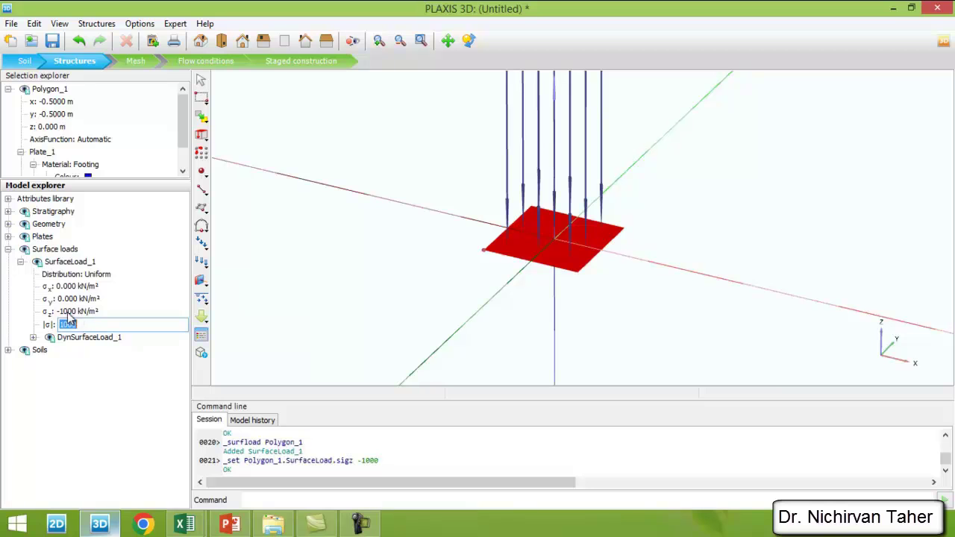
Step: Set the footing surface load's vertical component σz to 1000 kN/m², reversing its direction
left_click(93, 370)
left_click(75, 312)
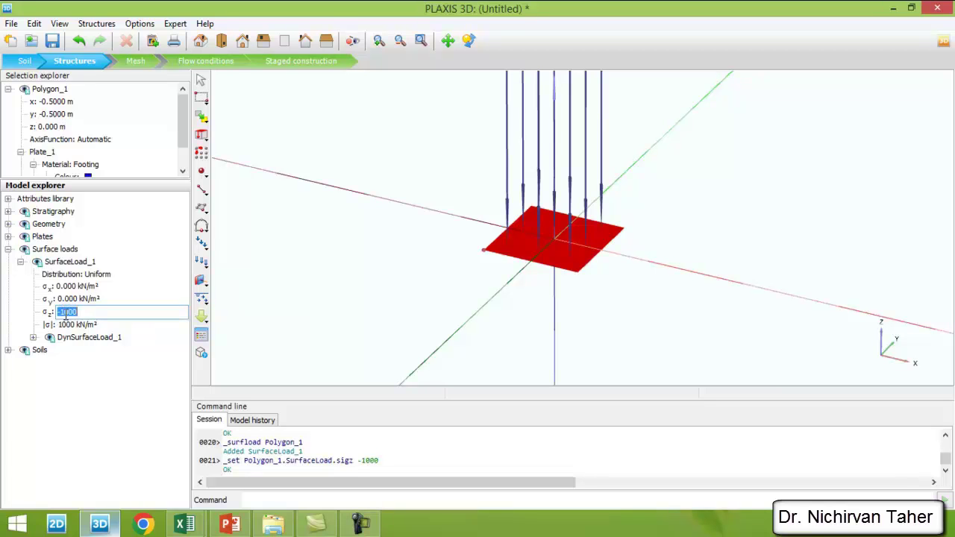
left_click(65, 314)
key("BackSpace")
key("Return")
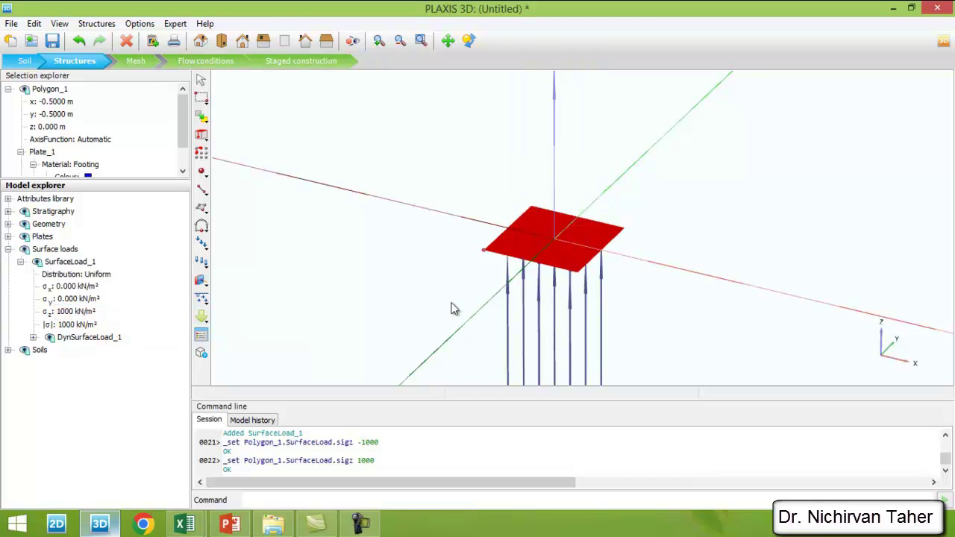
Step: Set the surface load's σz to -1000 kN/m² so that it acts downward on the footing
left_click(84, 314)
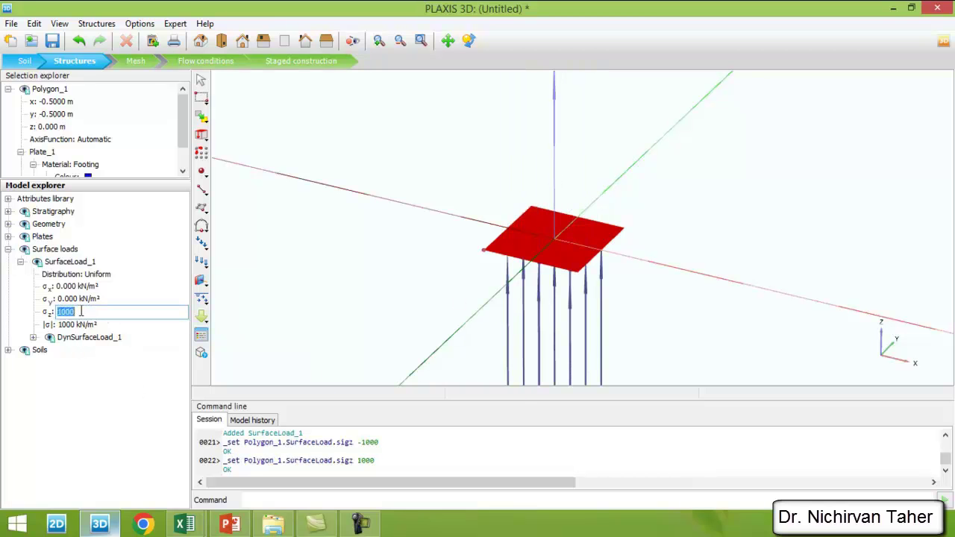
type("-1000")
key("Return")
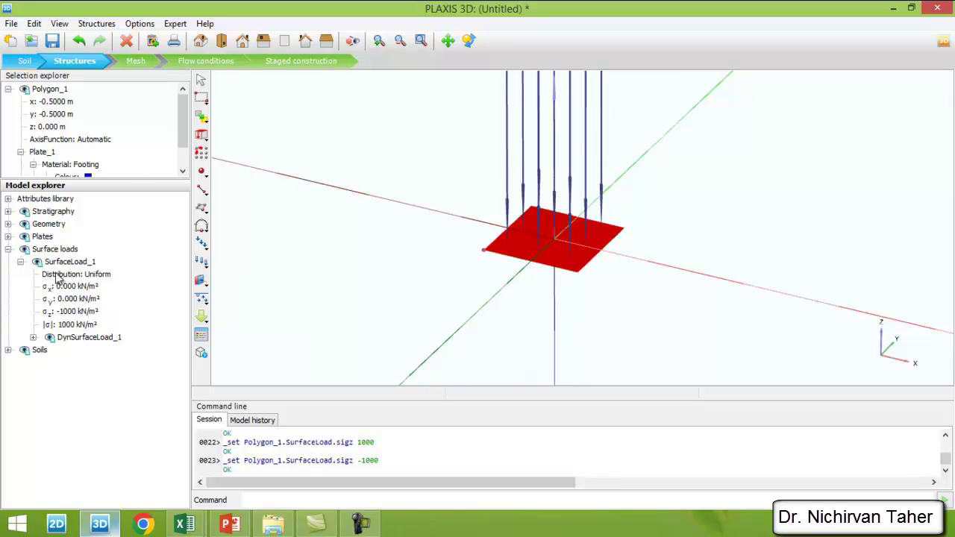
Step: Generate the finite element mesh for the soil and footing model and view it
left_click(8, 249)
scroll(529, 316, "down", 6)
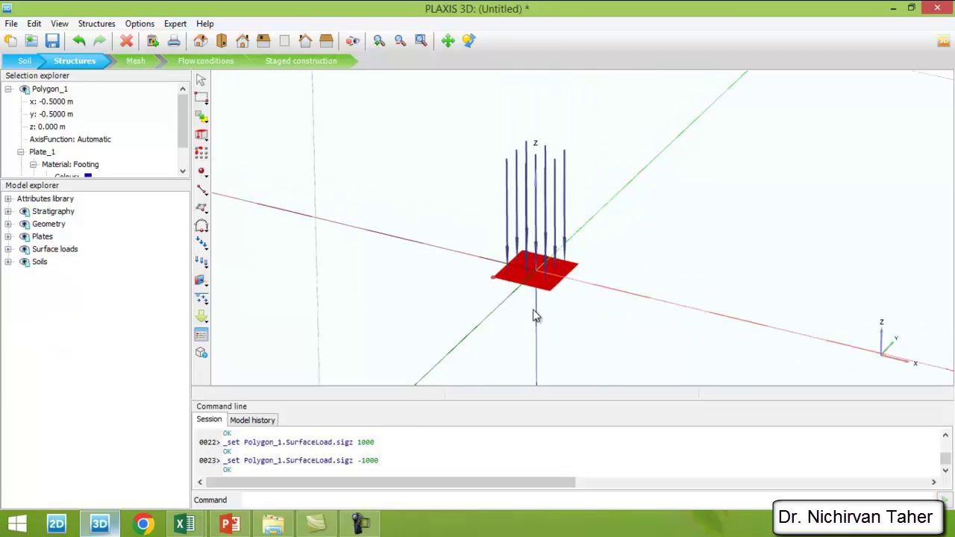
scroll(430, 306, "up", 3)
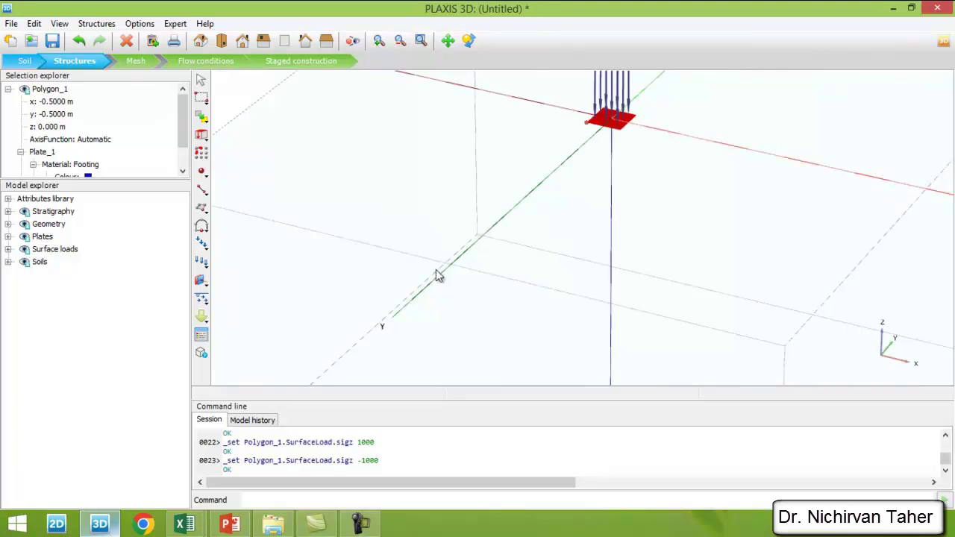
left_click(137, 63)
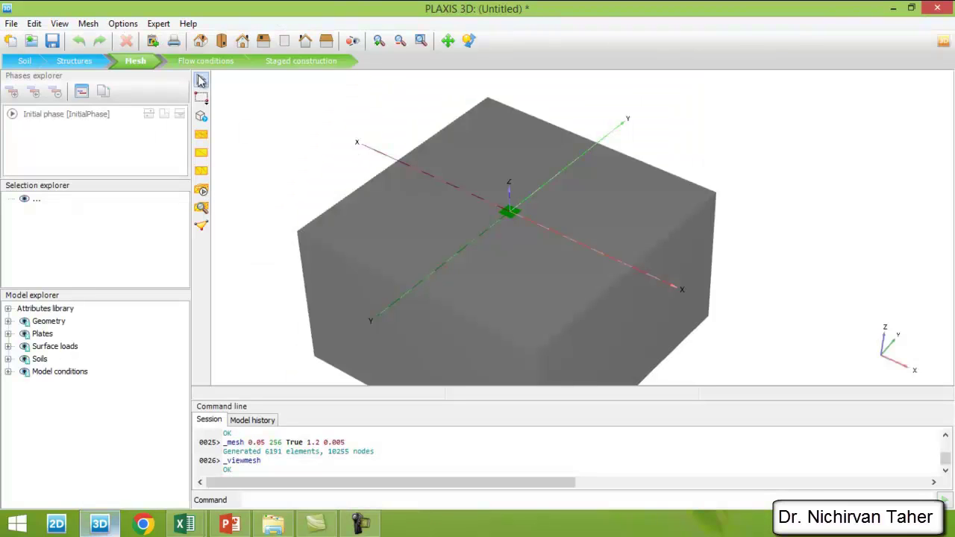
Step: Add a staged construction phase named "Footing" after the initial phase, keeping the Plastic calculation type
left_click(315, 65)
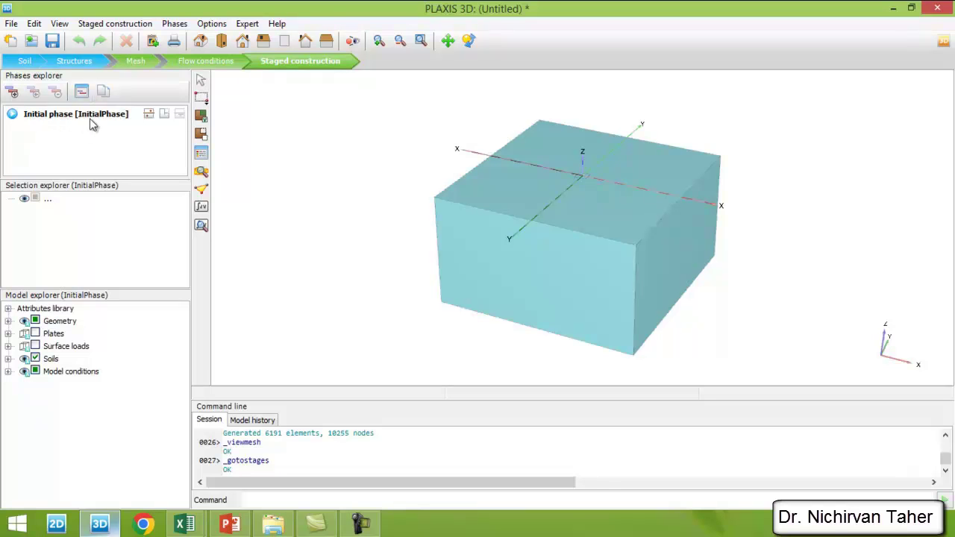
left_click(81, 91)
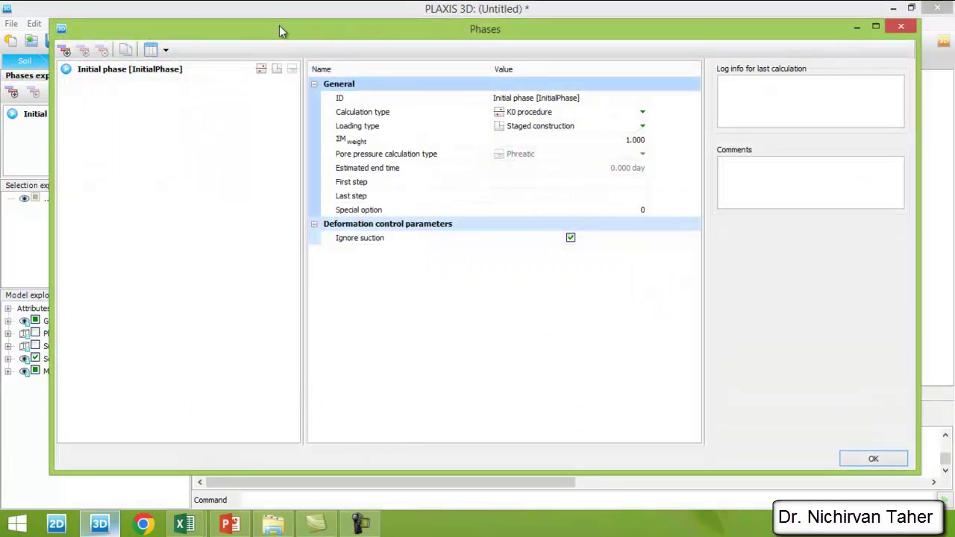
left_click_drag(280, 20, 338, 32)
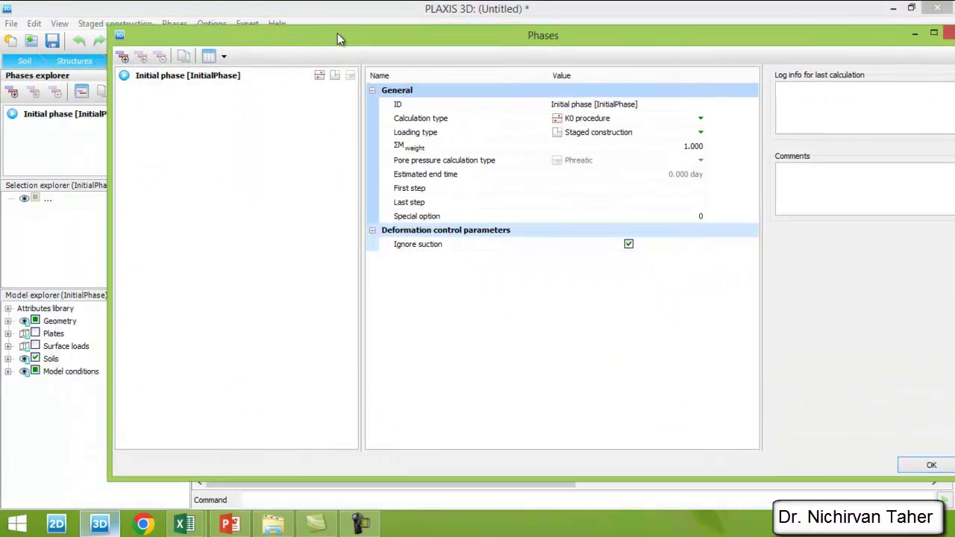
left_click(124, 57)
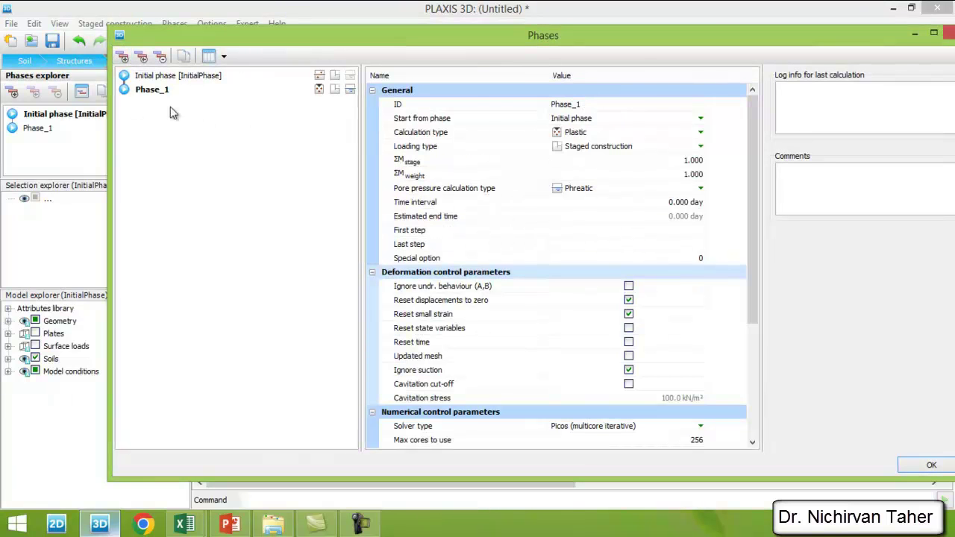
left_click(592, 104)
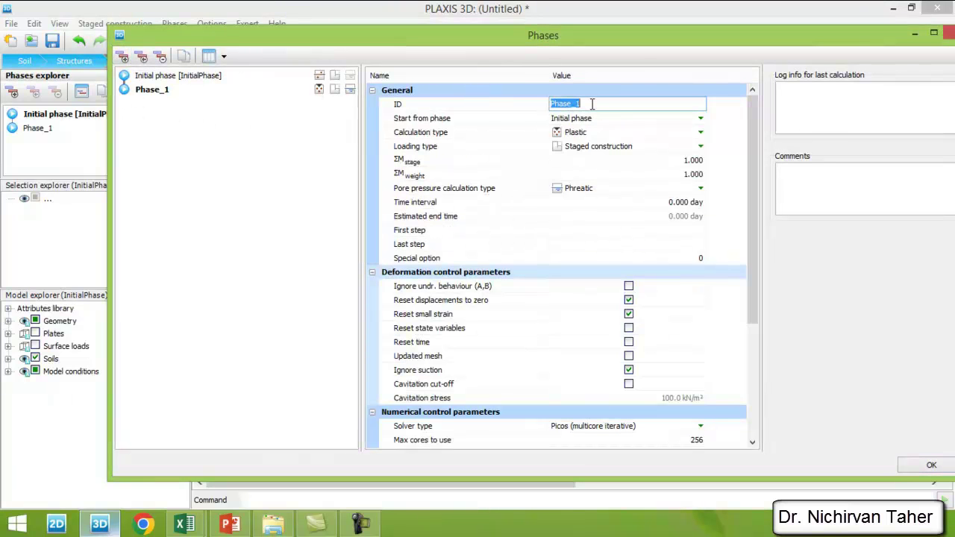
type("Foo")
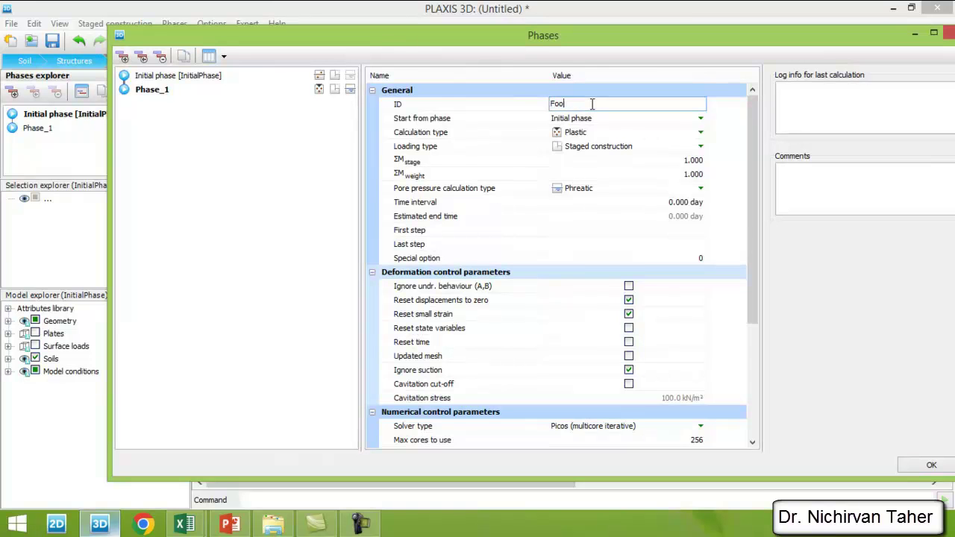
type("ting")
left_click(601, 117)
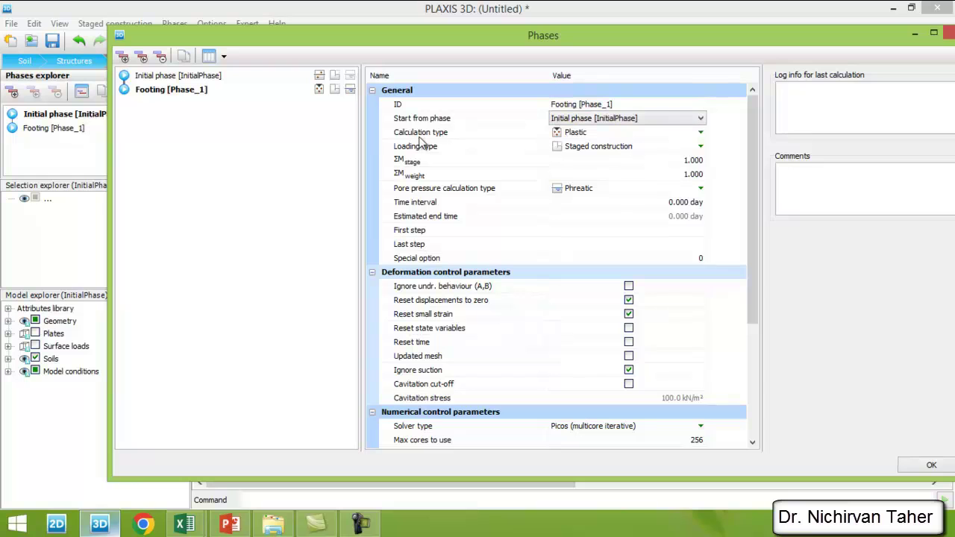
left_click(596, 133)
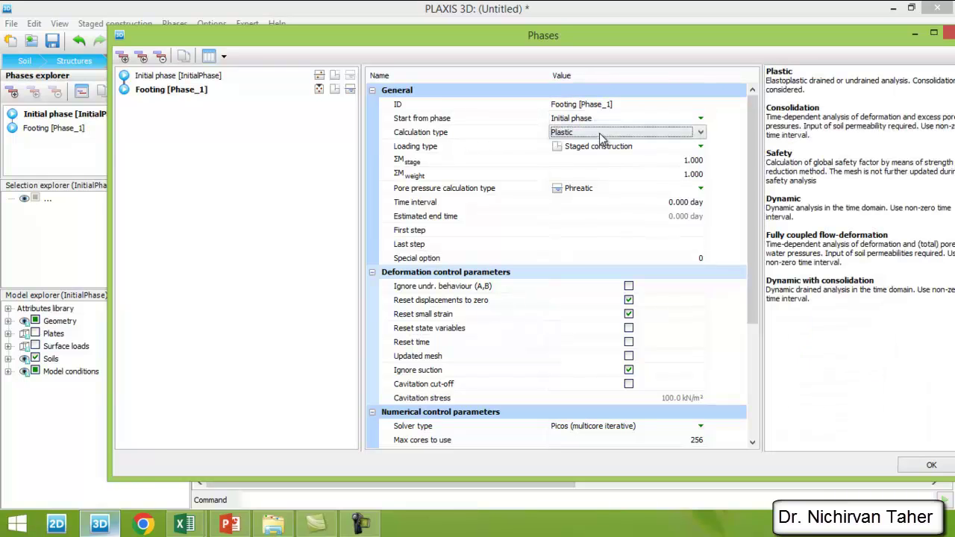
left_click(599, 133)
left_click(600, 133)
Step: Add a phase named "Loading" that starts from the Footing phase, with displacements reset to zero
left_click(123, 60)
left_click(589, 105)
type("Load")
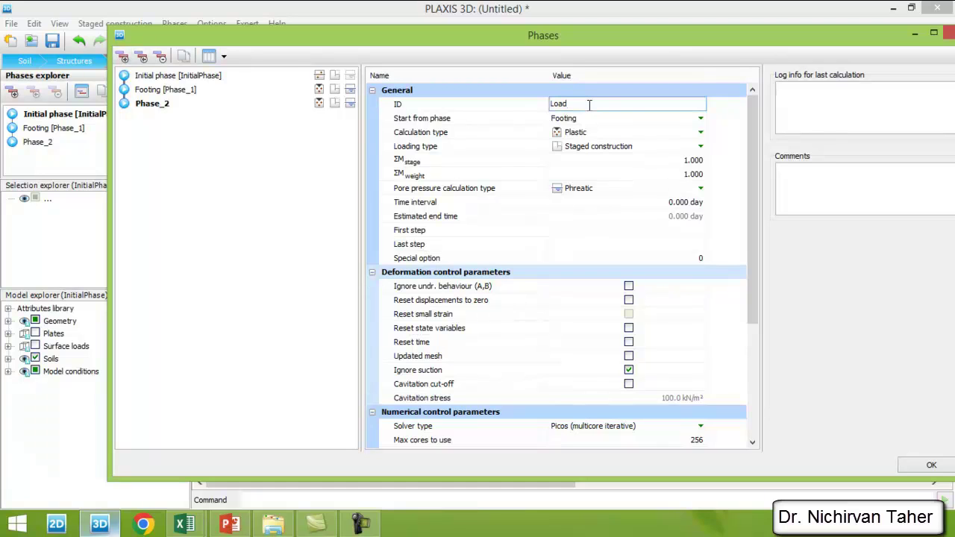
key("Return")
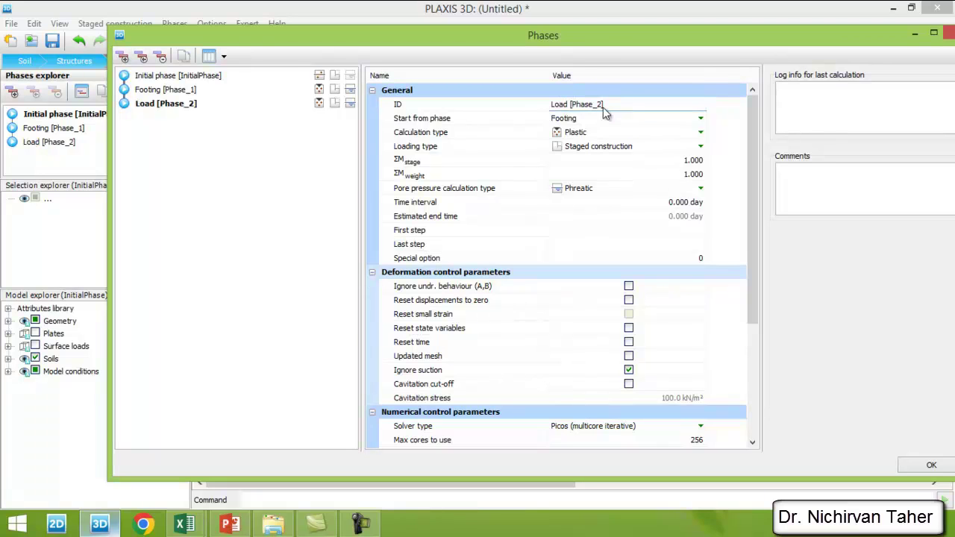
left_click(598, 106)
left_click(603, 105)
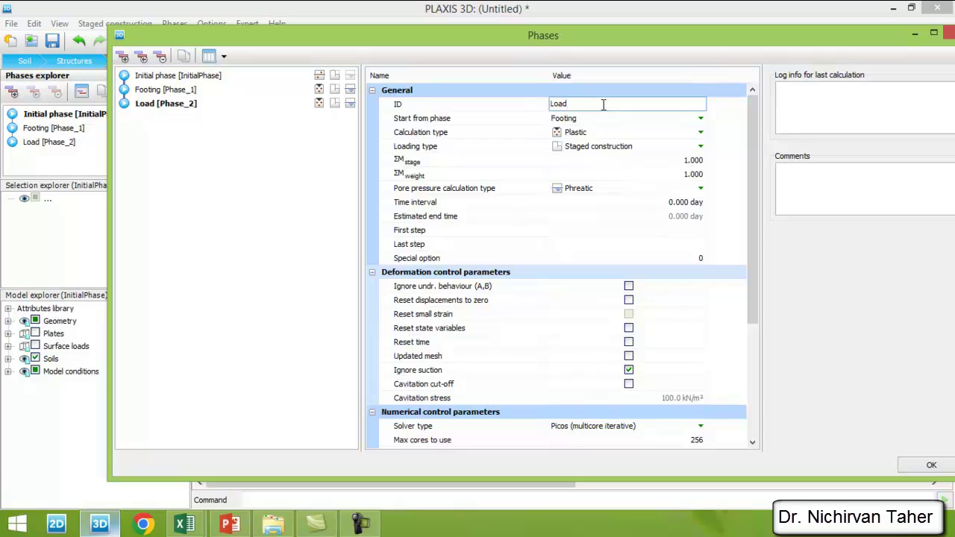
type("ing")
key("Return")
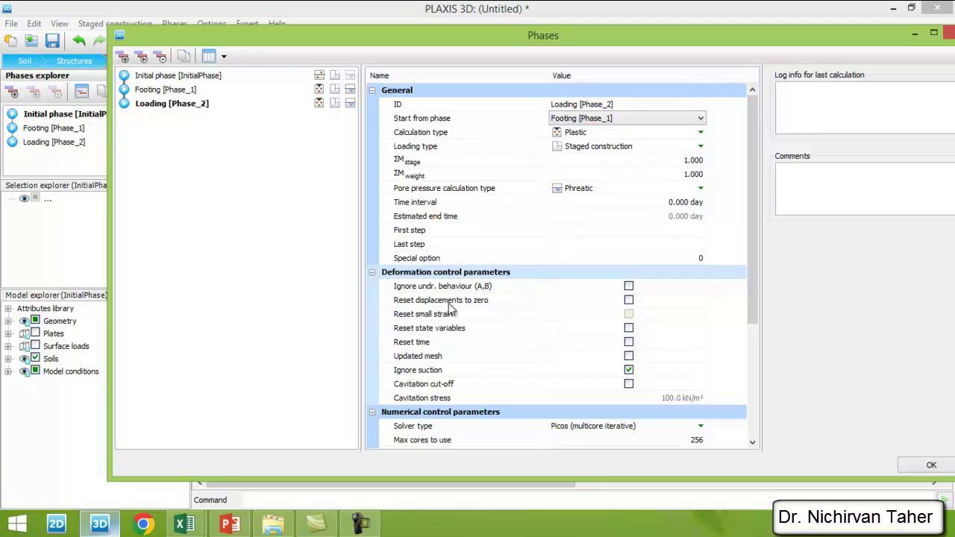
left_click(628, 302)
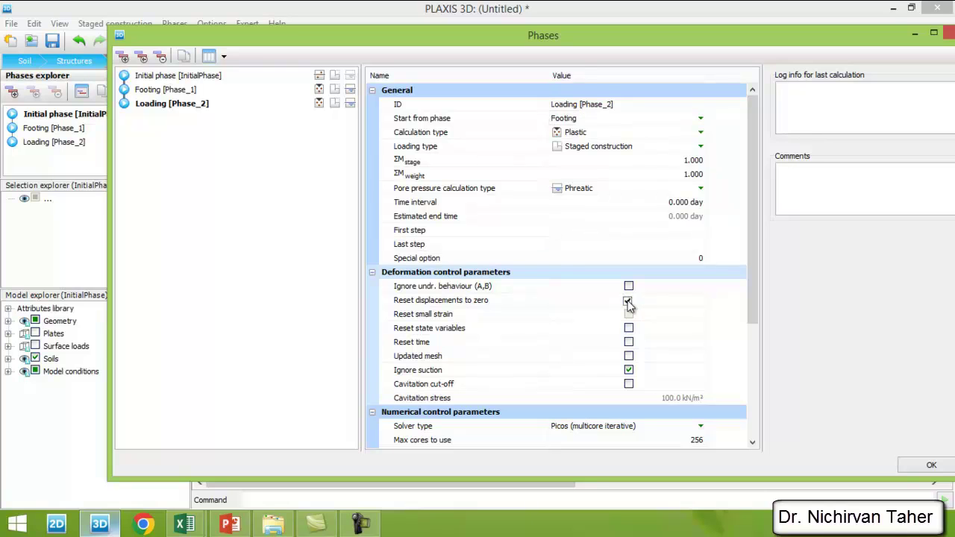
left_click(928, 468)
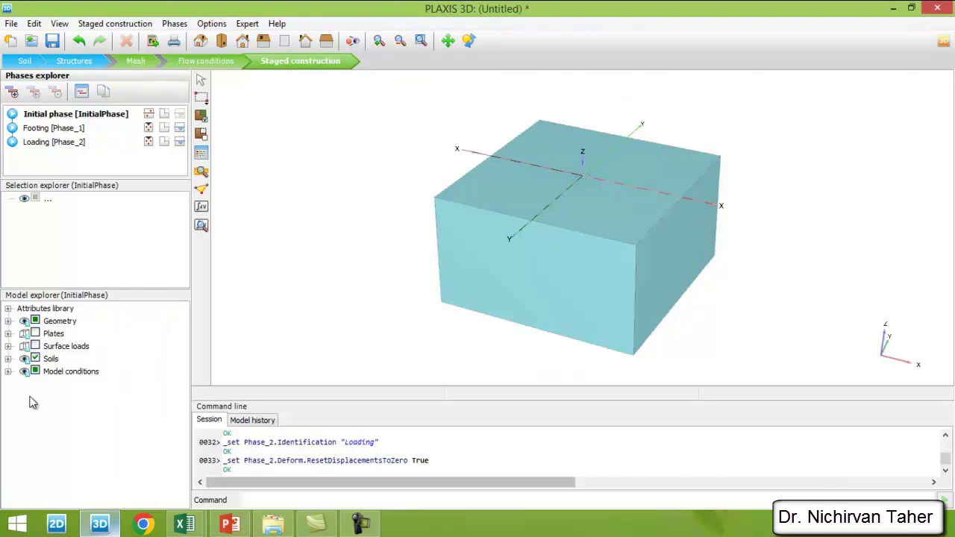
Step: Activate the plates in the Footing phase
left_click(35, 358)
left_click(50, 133)
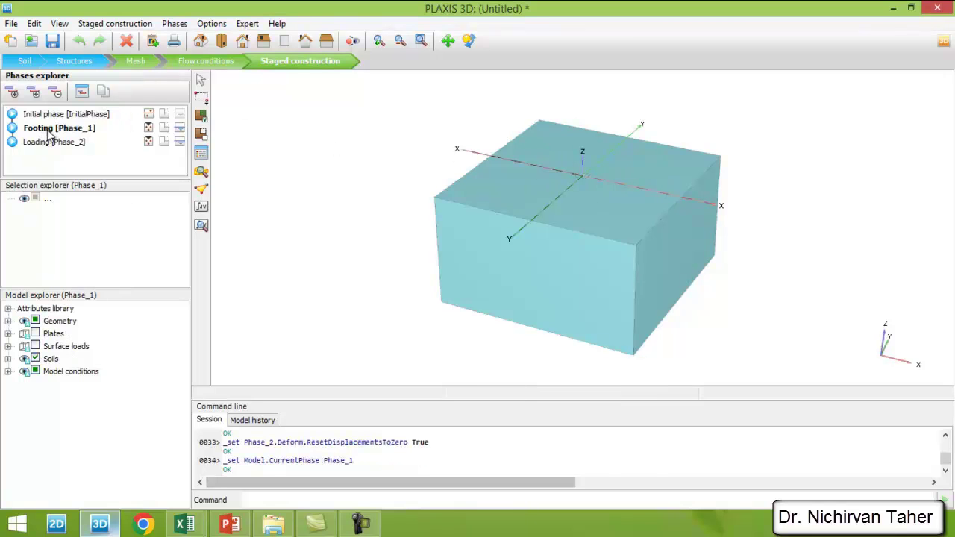
left_click(35, 333)
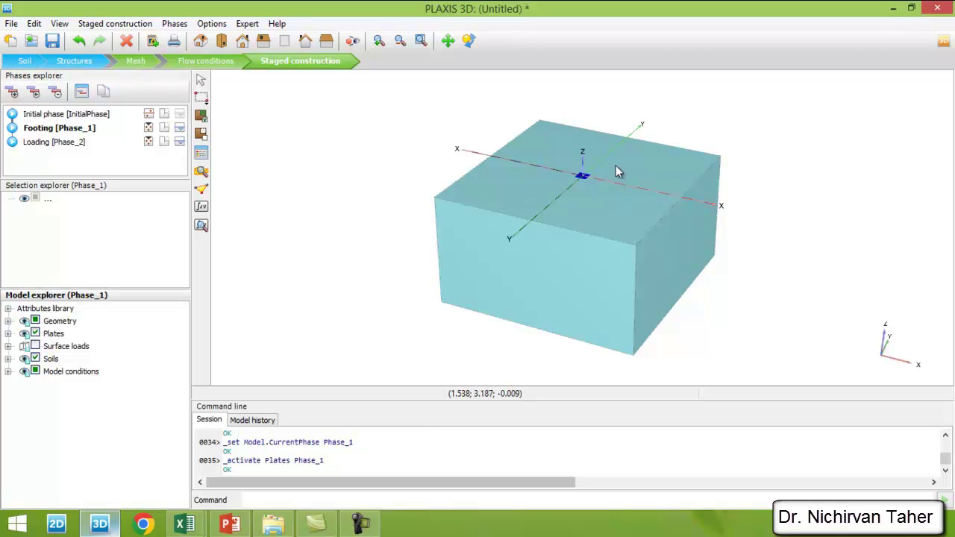
scroll(605, 197, "up", 5)
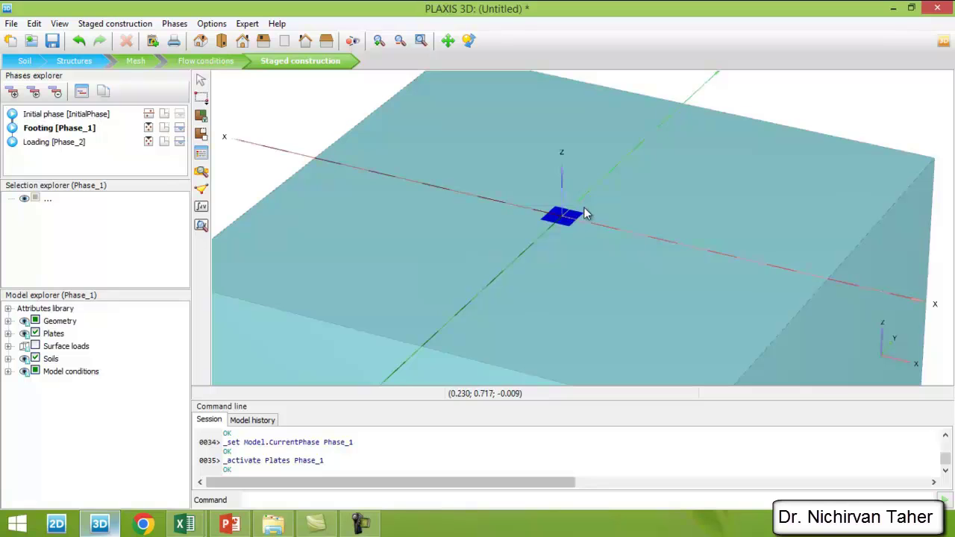
Step: Activate the surface loads in the Loading phase and inspect the loaded footing
left_click(49, 147)
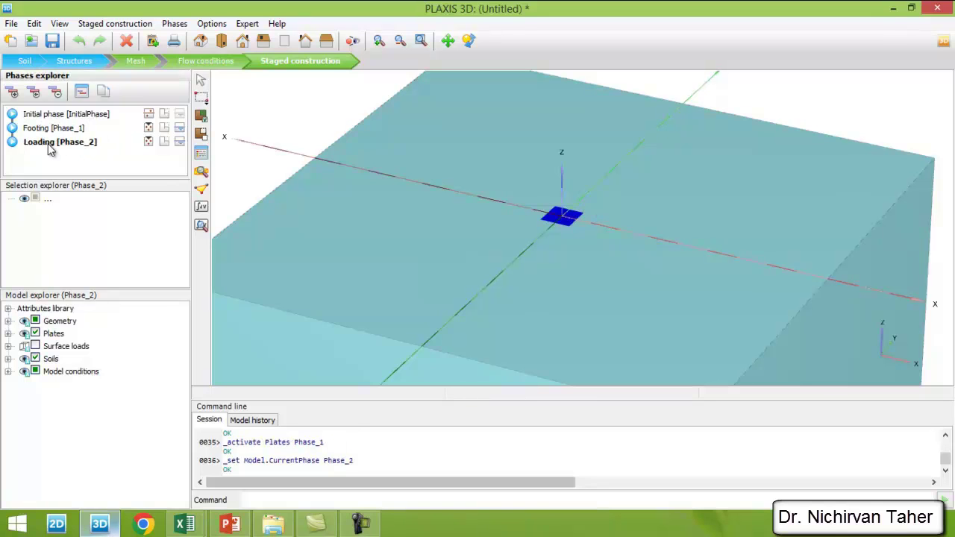
left_click(35, 347)
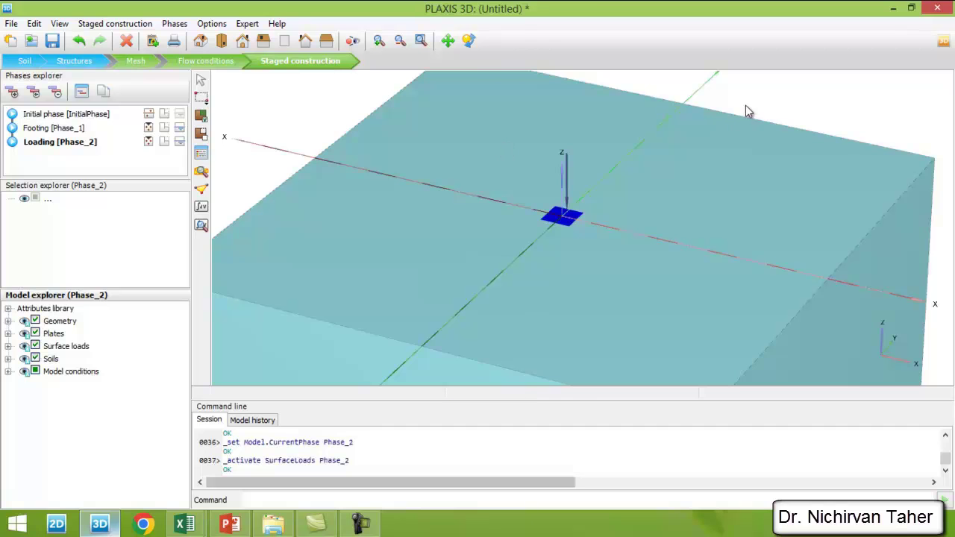
scroll(462, 149, "down", 5)
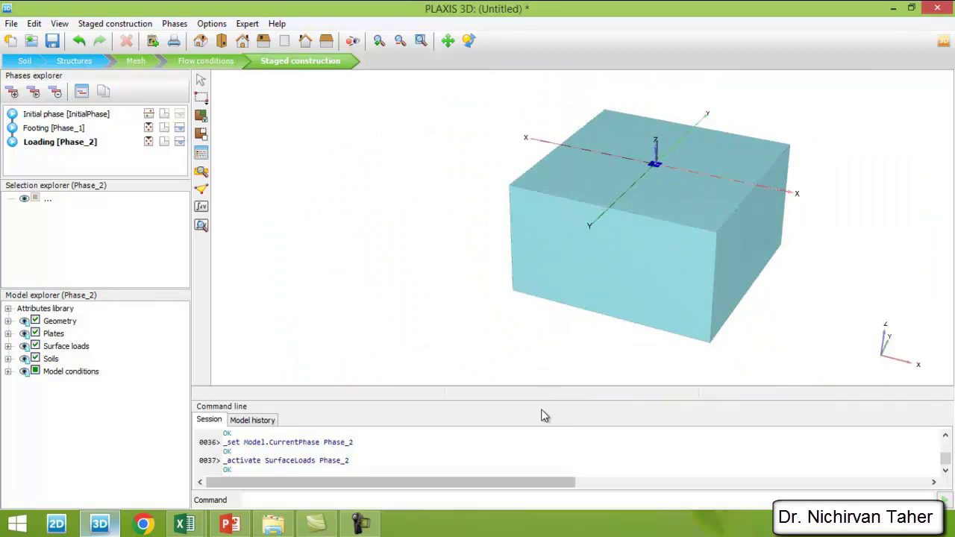
left_click(543, 403)
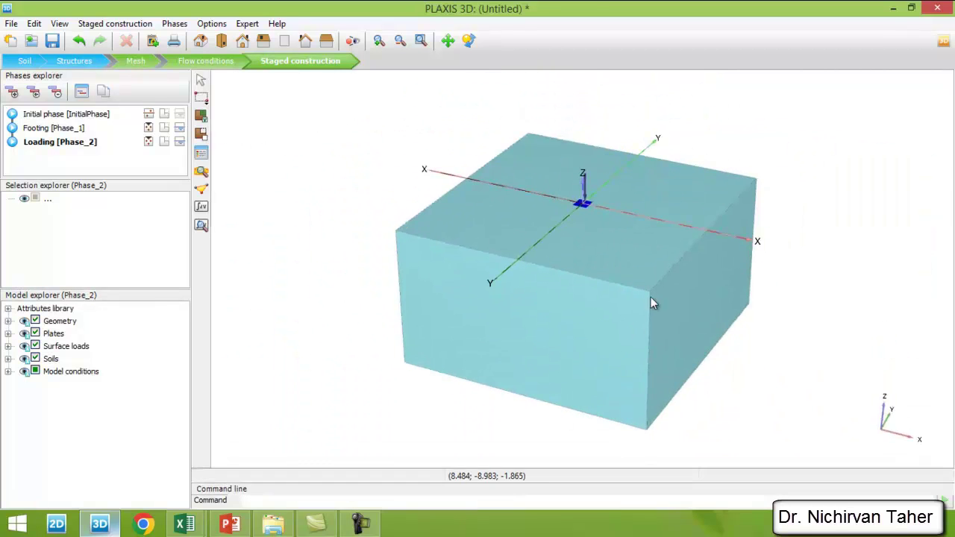
scroll(662, 220, "up", 2)
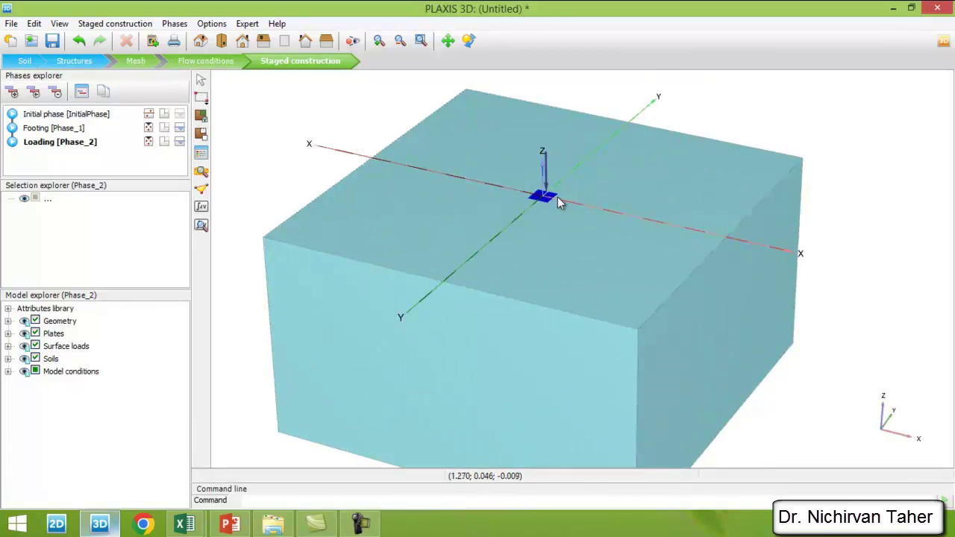
scroll(550, 203, "up", 2)
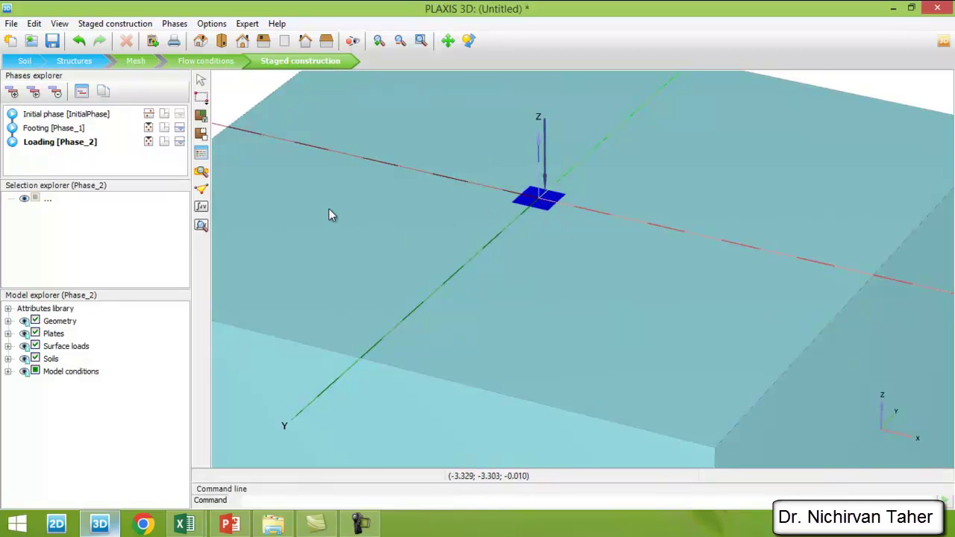
scroll(590, 202, "down", 2)
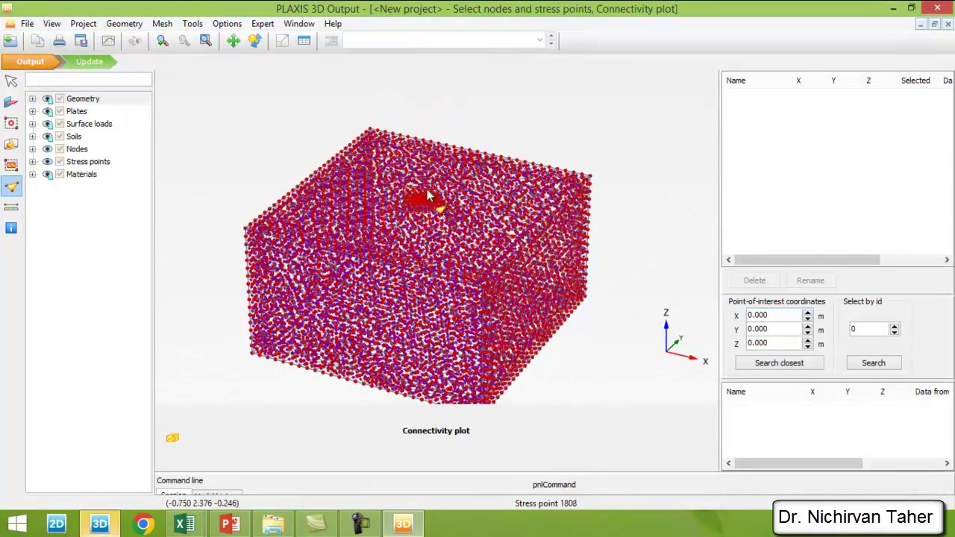
Step: Search for the mesh points closest to the footing centre at X 0, Y 0, Z 0
scroll(421, 191, "up", 5)
scroll(443, 194, "up", 3)
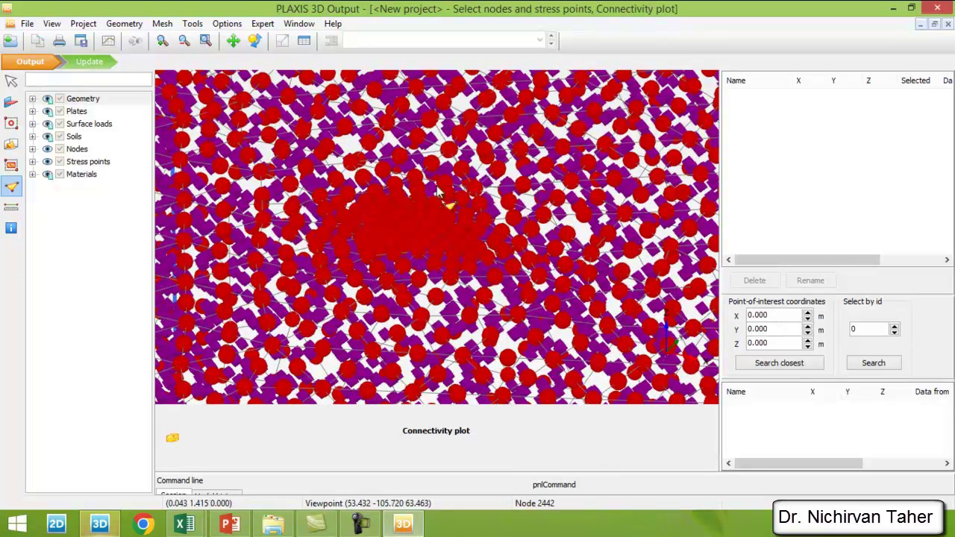
left_click(776, 329)
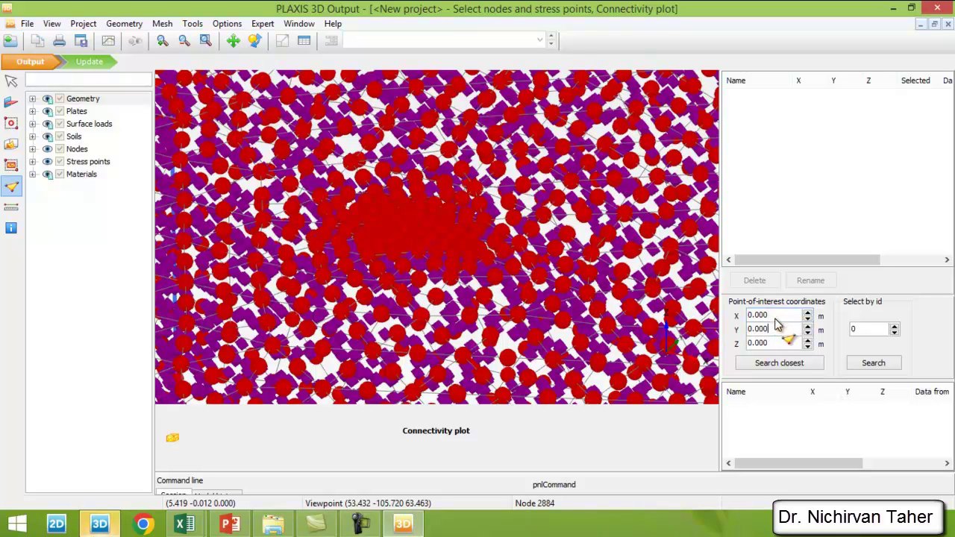
key("Tab")
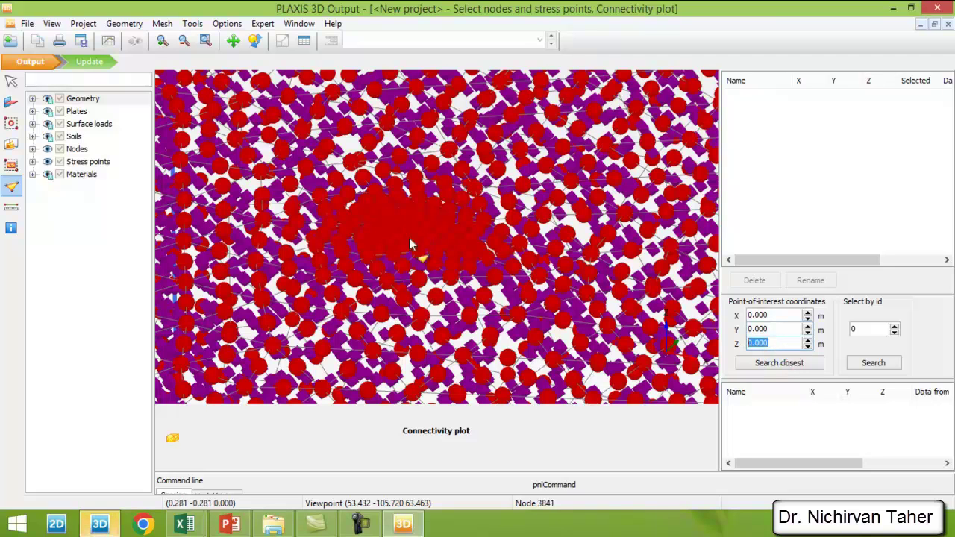
left_click(769, 362)
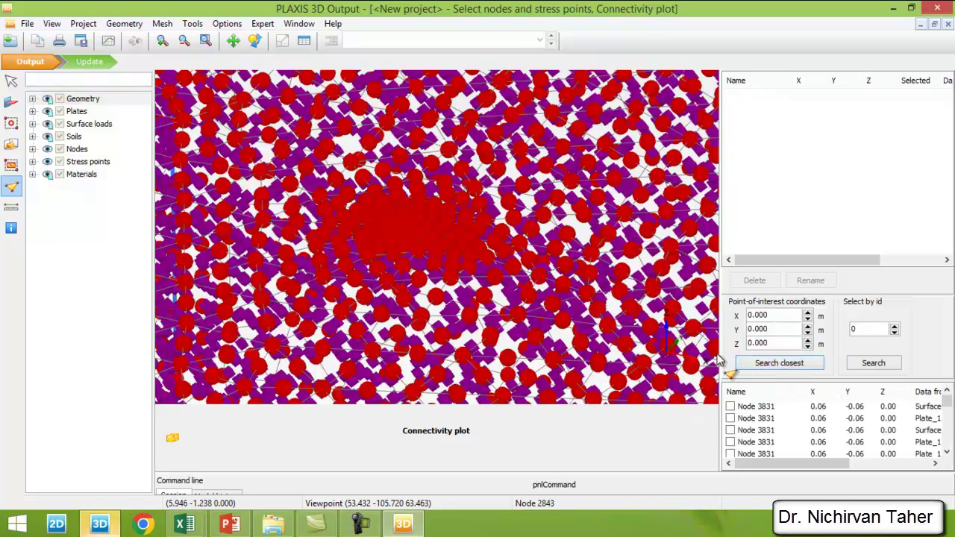
Step: Select Node 3831 belonging to Plate_1_1 as the curve point and update the model with this selection
left_click_drag(719, 365, 658, 366)
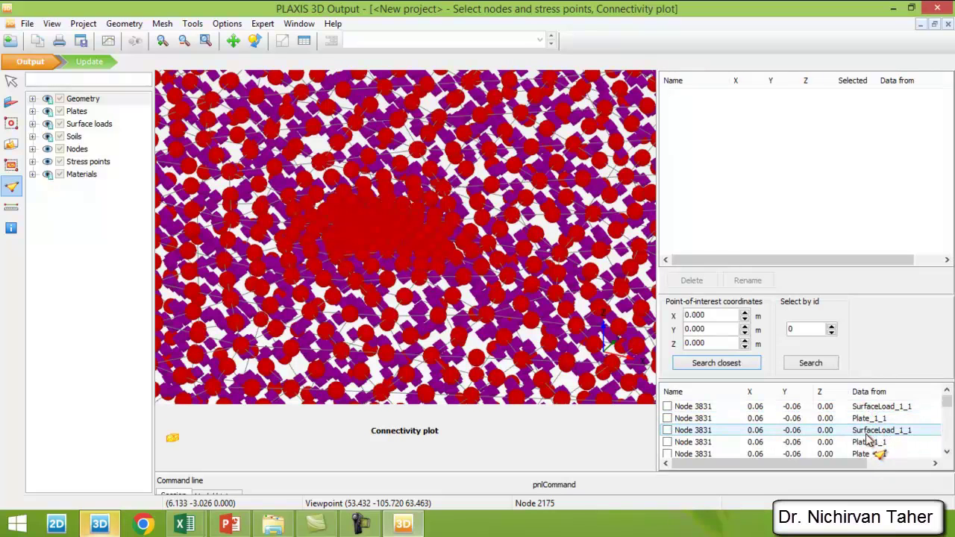
left_click(668, 420)
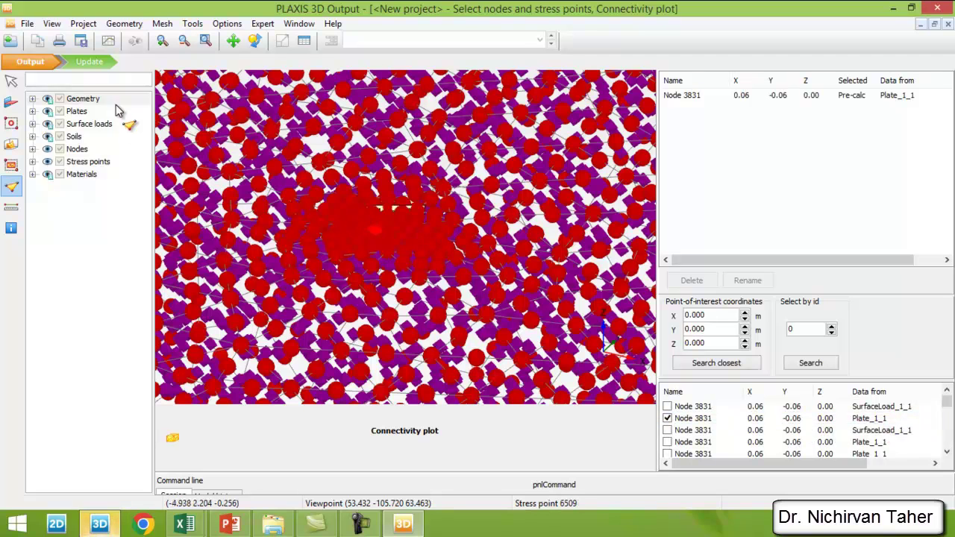
left_click(94, 62)
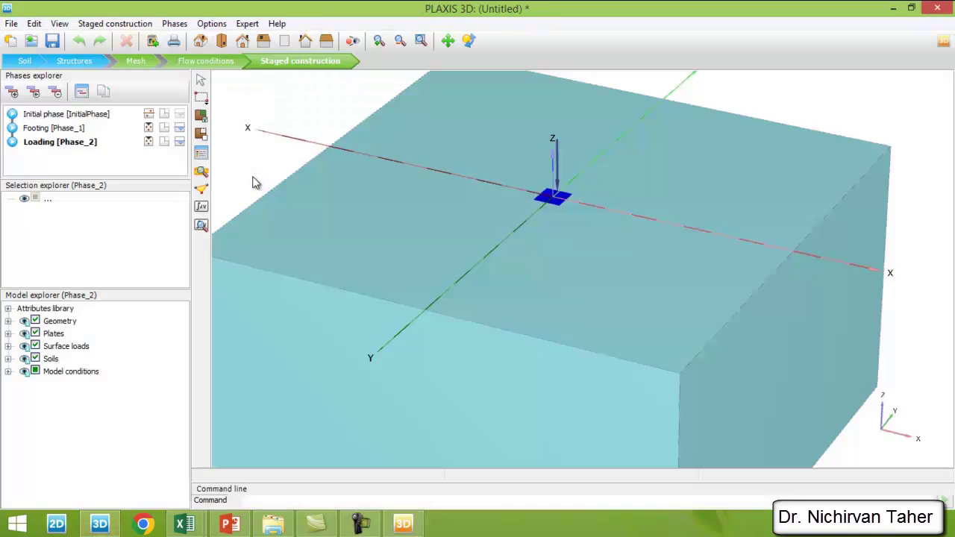
Step: Start the calculation of the construction phases with the whole soil block in view
scroll(292, 163, "down", 3)
scroll(515, 194, "down", 1)
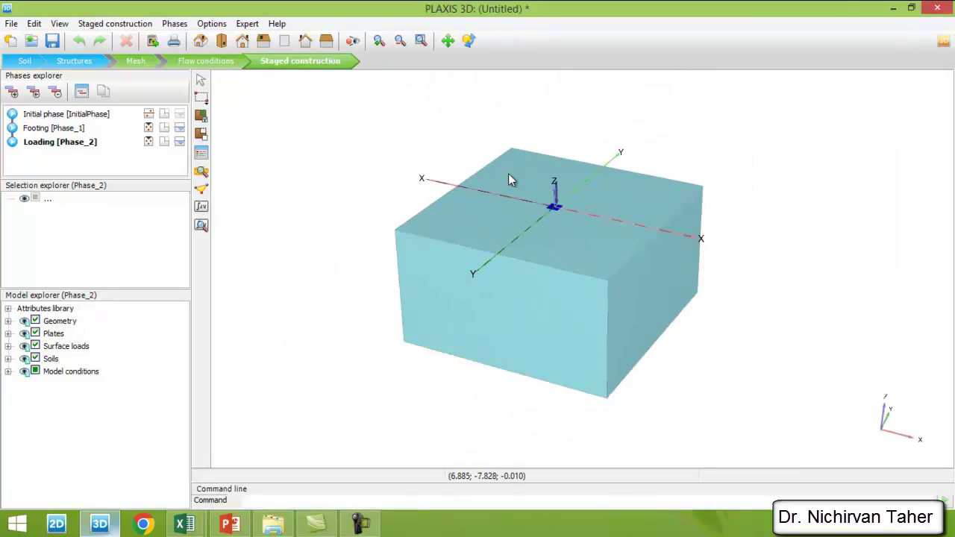
scroll(541, 224, "up", 2)
scroll(532, 188, "down", 2)
scroll(554, 344, "up", 1)
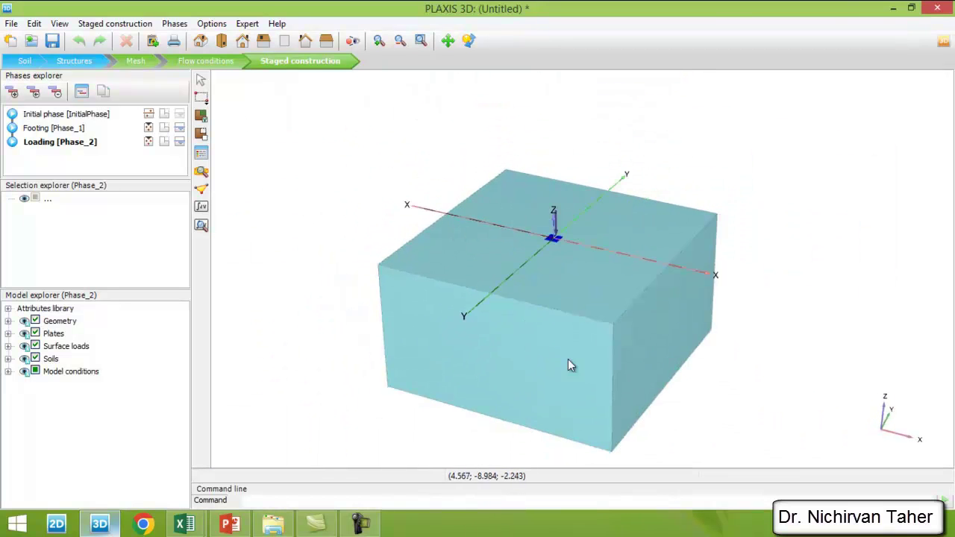
scroll(605, 434, "up", 1)
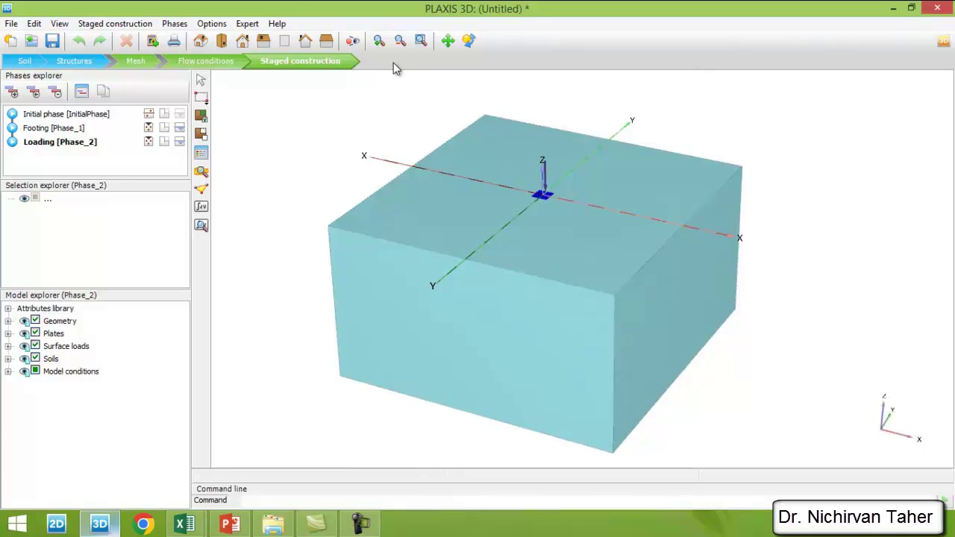
left_click(201, 209)
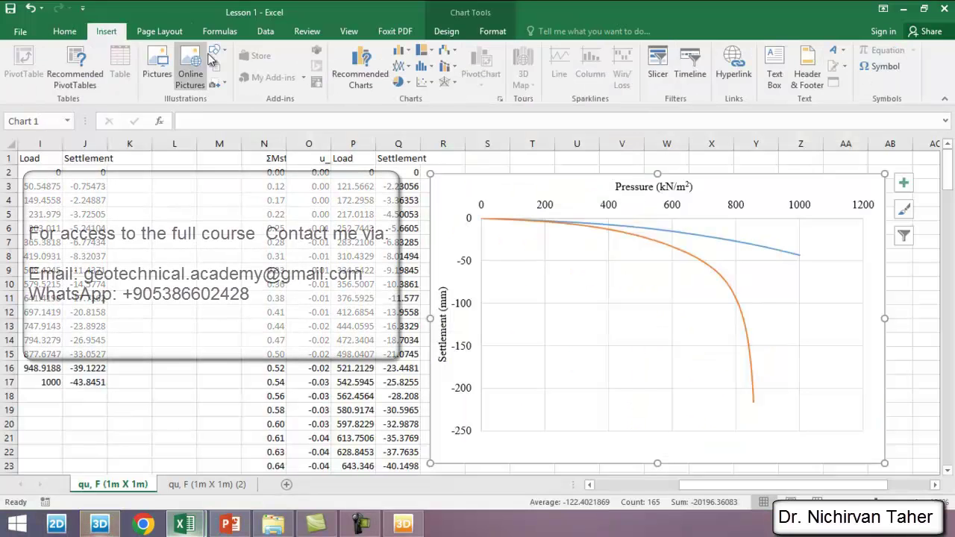
Step: On the Excel chart, draw a straight line about 8.55 cm high and 0.79 cm wide, tangent to the steep end of the orange curve
left_click(214, 50)
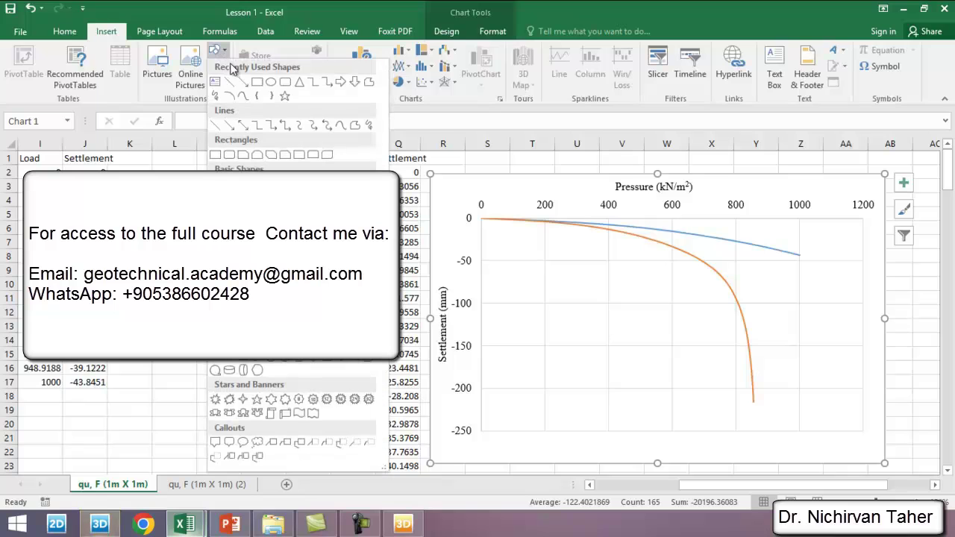
left_click(235, 86)
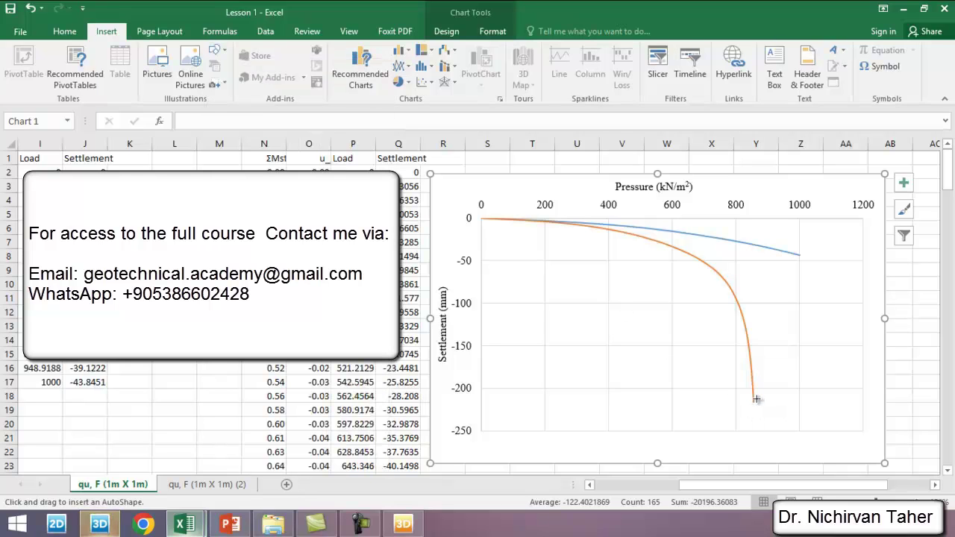
left_click_drag(753, 401, 728, 173)
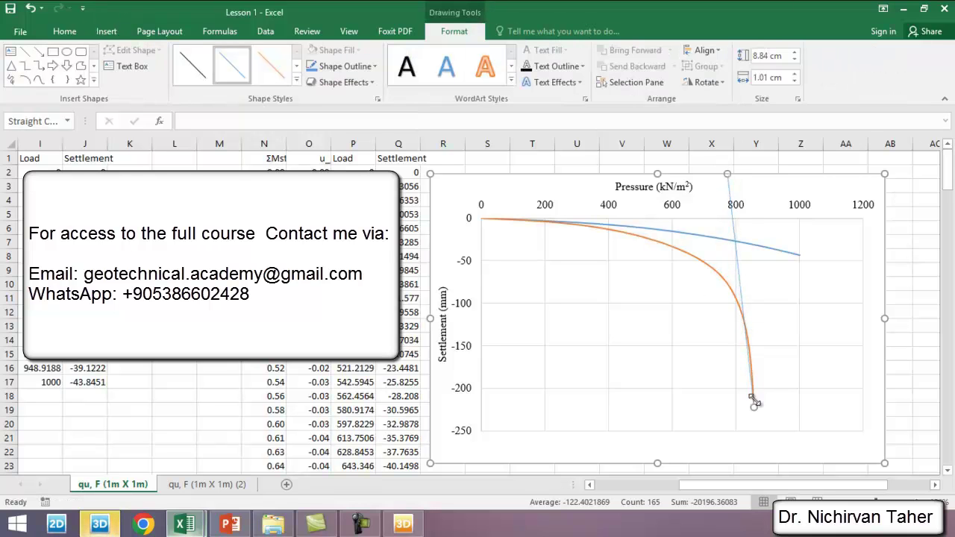
left_click(734, 183)
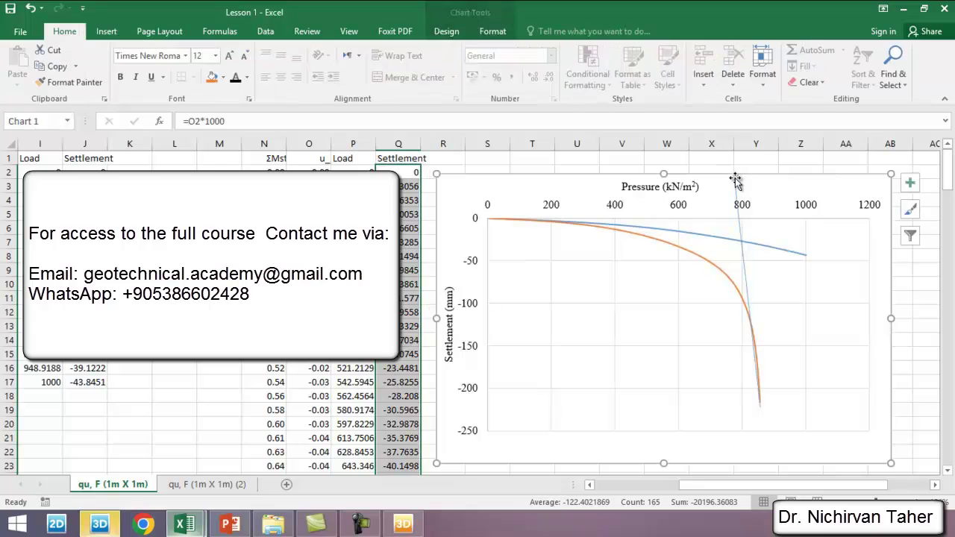
left_click(735, 177)
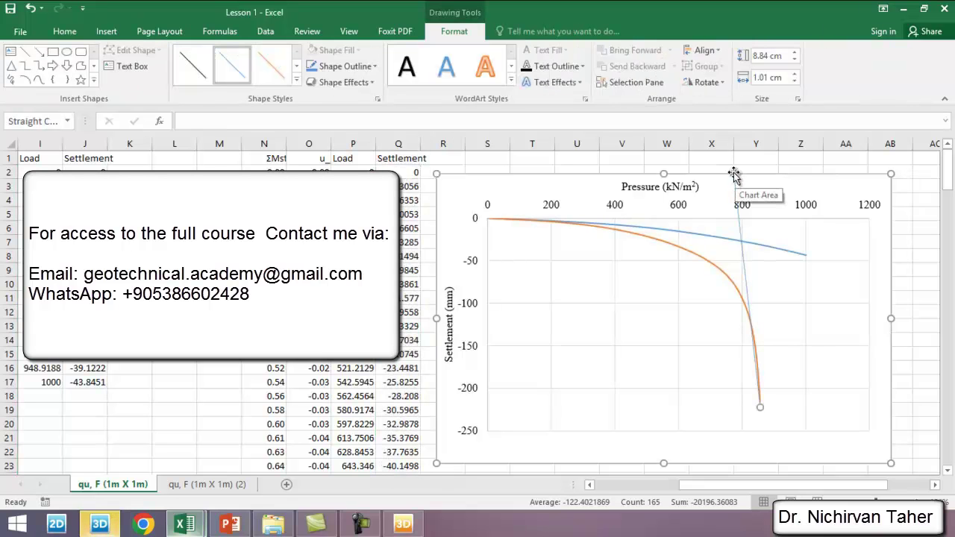
mouse_move(736, 180)
left_mouse_down()
mouse_move(731, 188)
mouse_move(739, 182)
left_mouse_up()
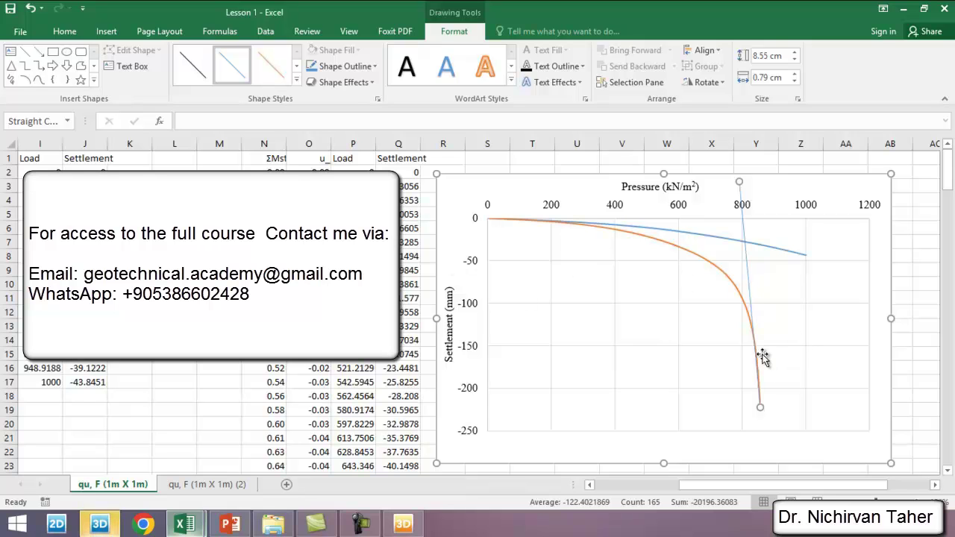
Step: Draw a trial tangent about 14.58 cm wide and 0.9 cm high along the initial part of the curves, and delete it
mouse_move(756, 336)
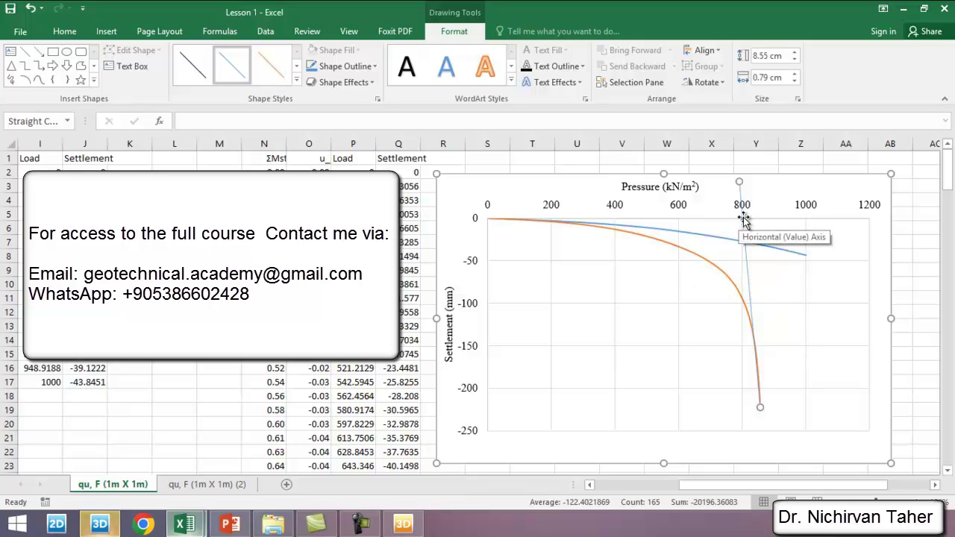
left_click(25, 51)
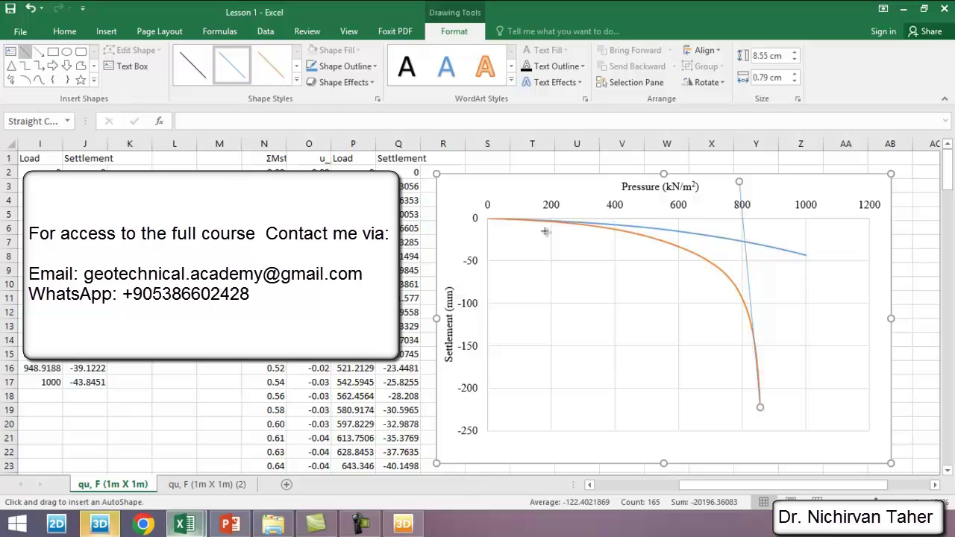
left_click_drag(490, 218, 870, 242)
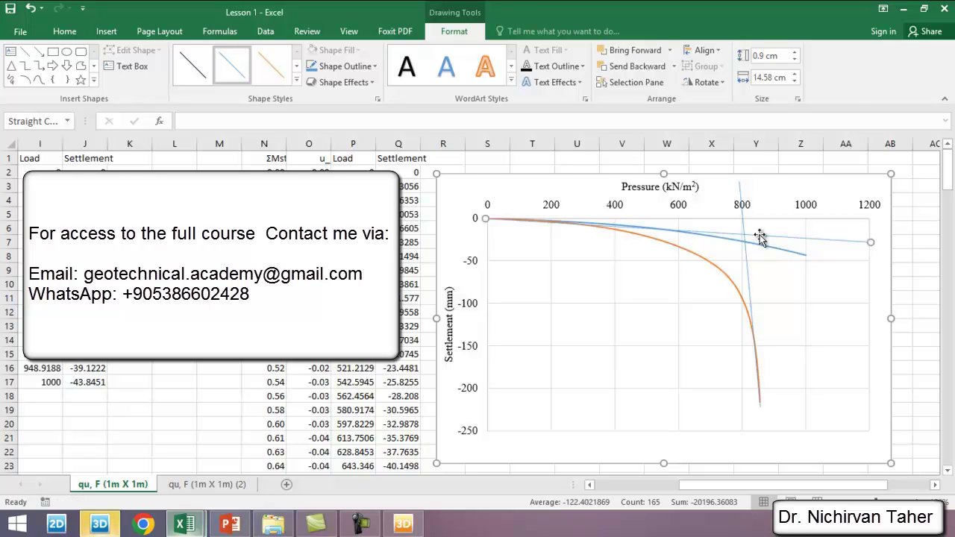
key("Delete")
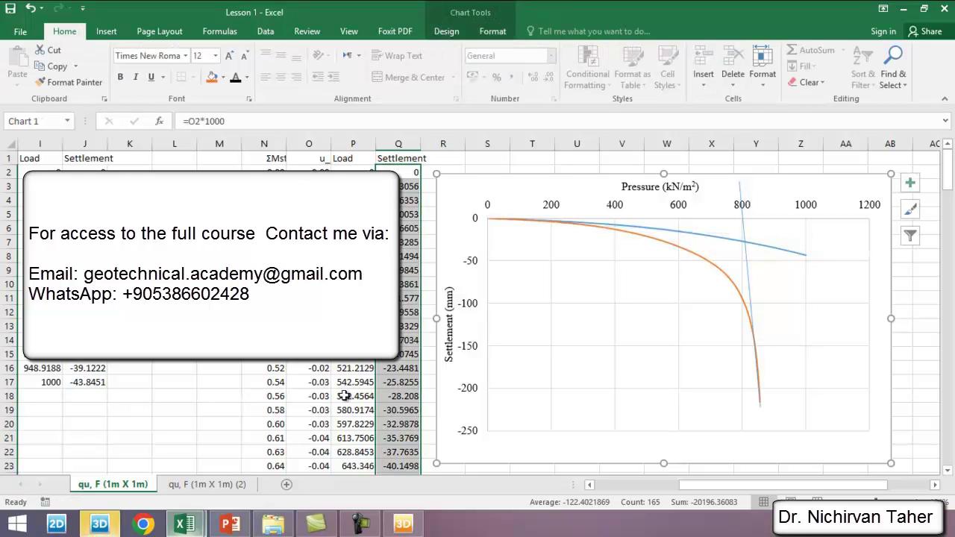
Step: Examine the chart on sheet "qu, F (1m X 1m) (2)" comparing the Plaxis 3D curve with the Terzaghi, Vesic, Meyerhof and Hanson bearing capacities
left_click(207, 485)
left_click_drag(793, 485, 732, 490)
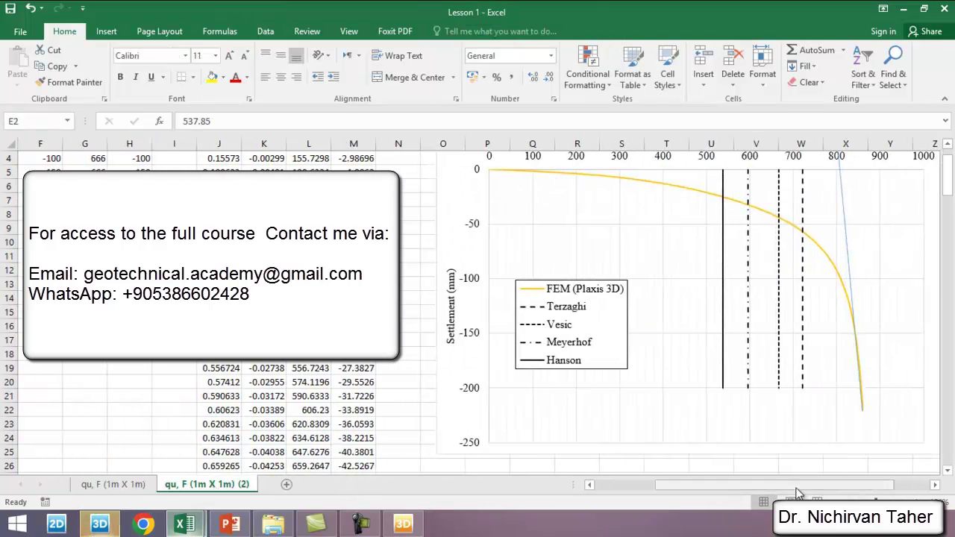
scroll(843, 432, "up", 1)
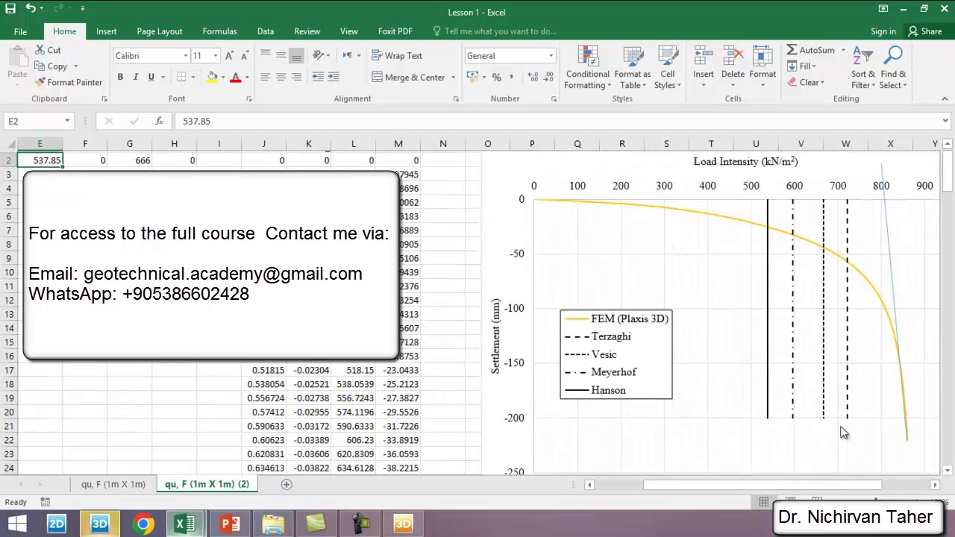
left_click_drag(726, 484, 750, 491)
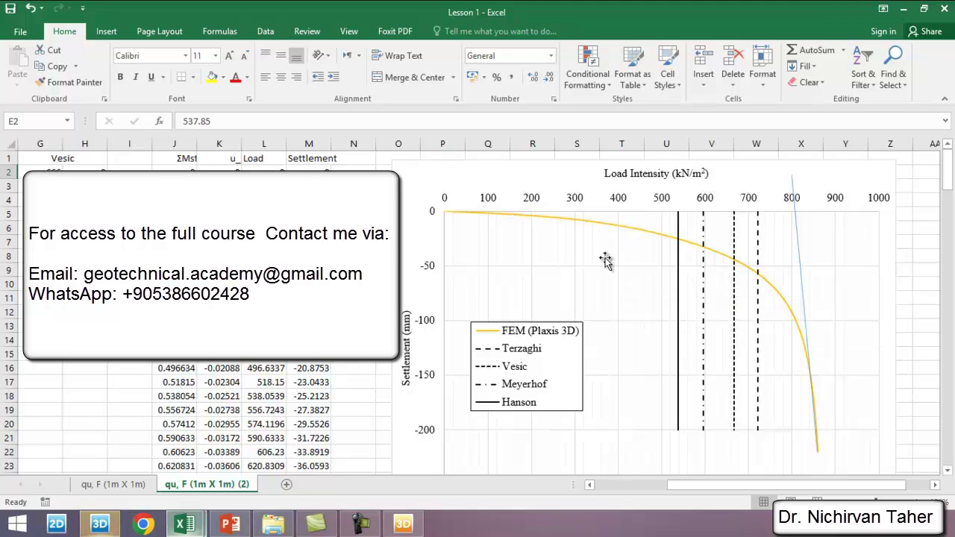
left_click(536, 181)
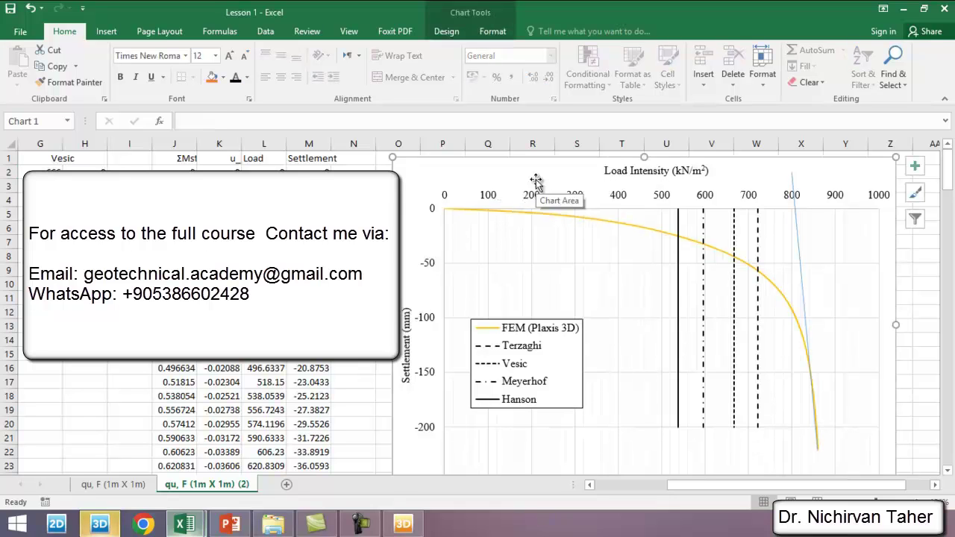